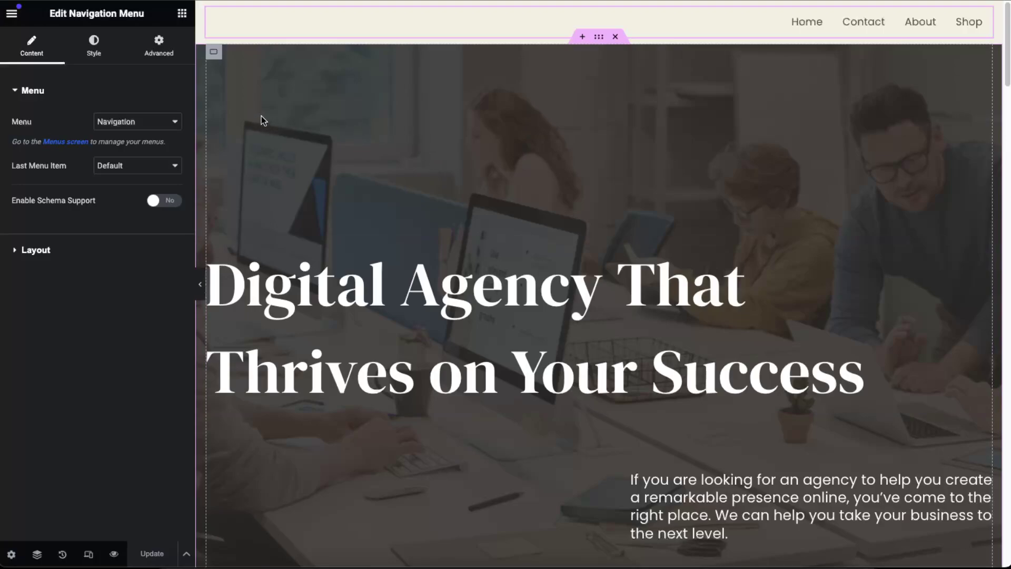
Step: Switch to the Mobile Portrait preview and set the hero container's background image resolution to Medium - 300 x 300
{"action": "left_click", "coordinate": [89, 555]}
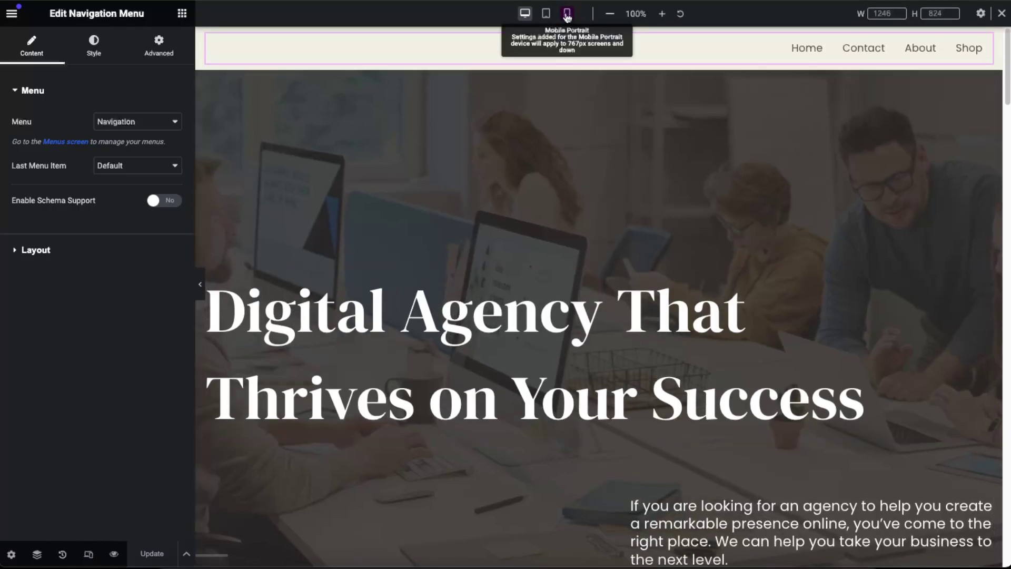
{"action": "left_click", "coordinate": [568, 15]}
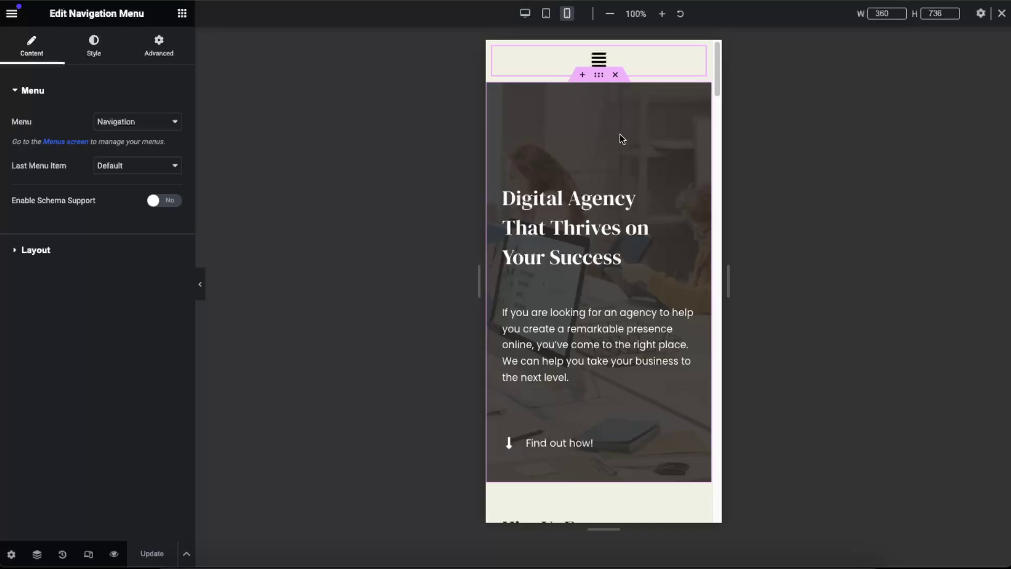
{"action": "left_click", "coordinate": [601, 78]}
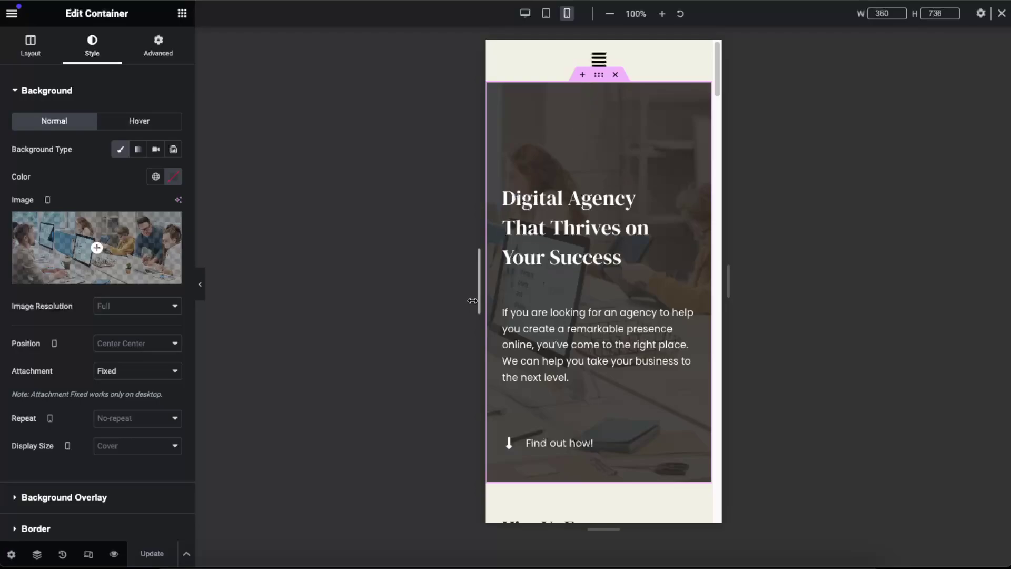
{"action": "left_click", "coordinate": [37, 554]}
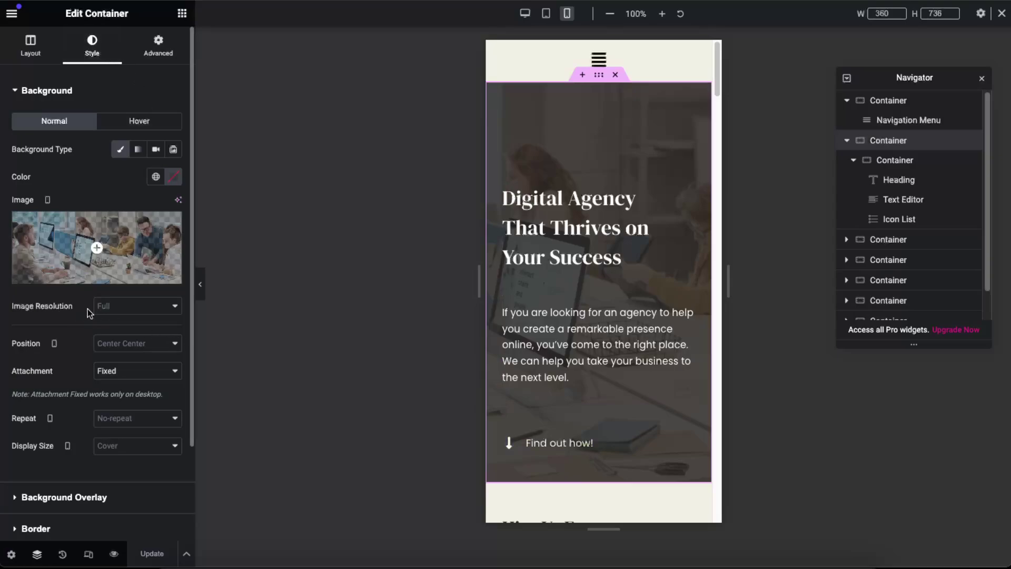
{"action": "left_click", "coordinate": [117, 307]}
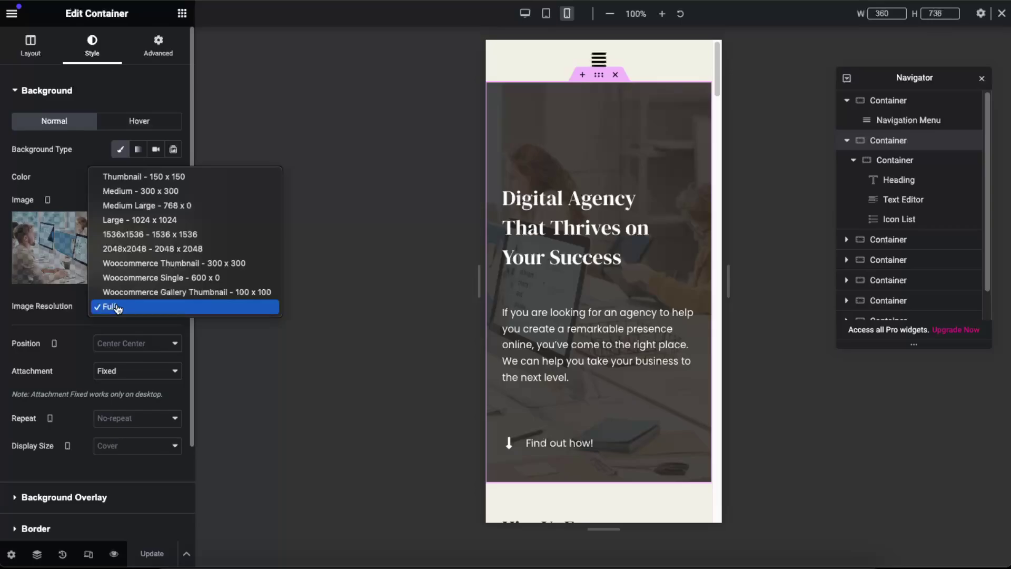
{"action": "left_click", "coordinate": [156, 192]}
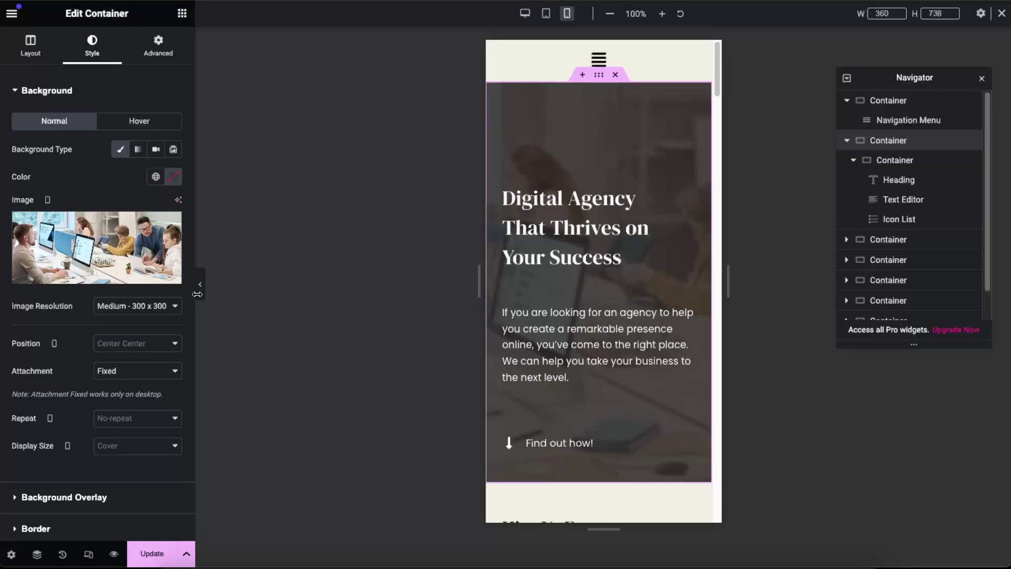
Step: Examine the hero container's motion effects and its entrance animation options for mobile
{"action": "left_click", "coordinate": [147, 59]}
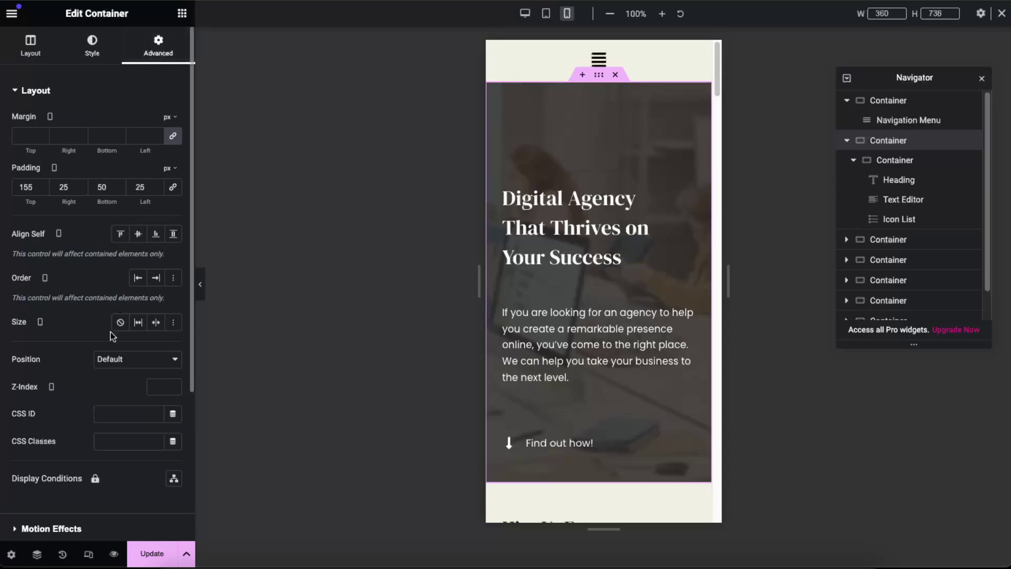
{"action": "scroll", "coordinate": [110, 331], "scroll_direction": "down", "scroll_amount": 2}
{"action": "left_click", "coordinate": [25, 433]}
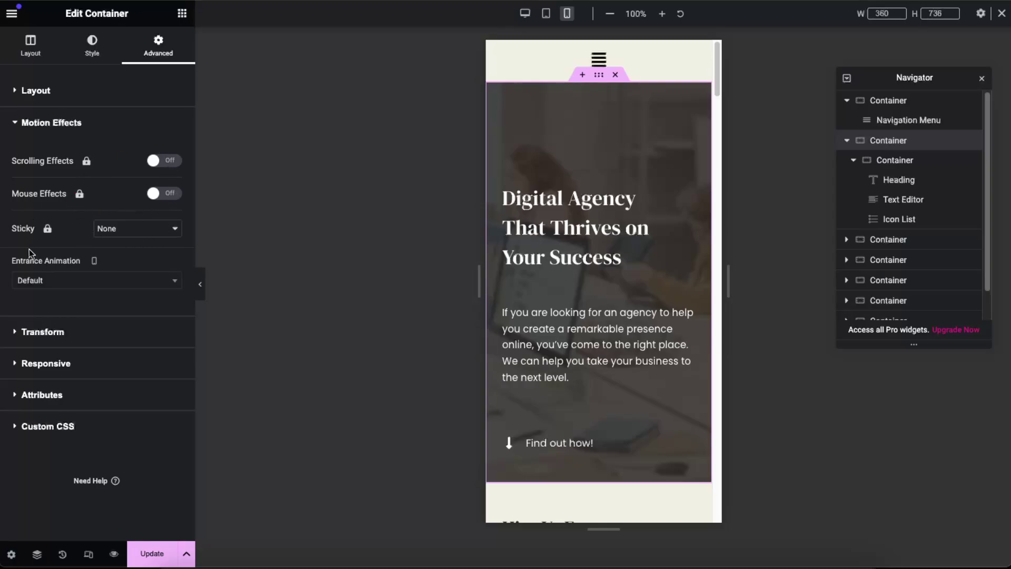
{"action": "left_click", "coordinate": [173, 281]}
{"action": "left_click", "coordinate": [172, 281]}
{"action": "left_click", "coordinate": [92, 46]}
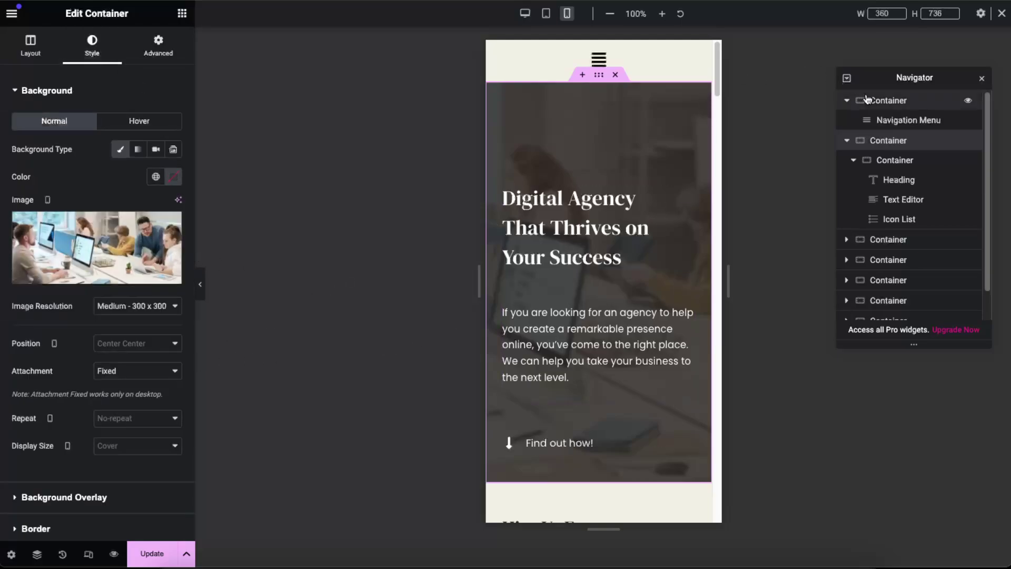
Step: Duplicate the hero container below the navigation menu
{"action": "right_click", "coordinate": [599, 79]}
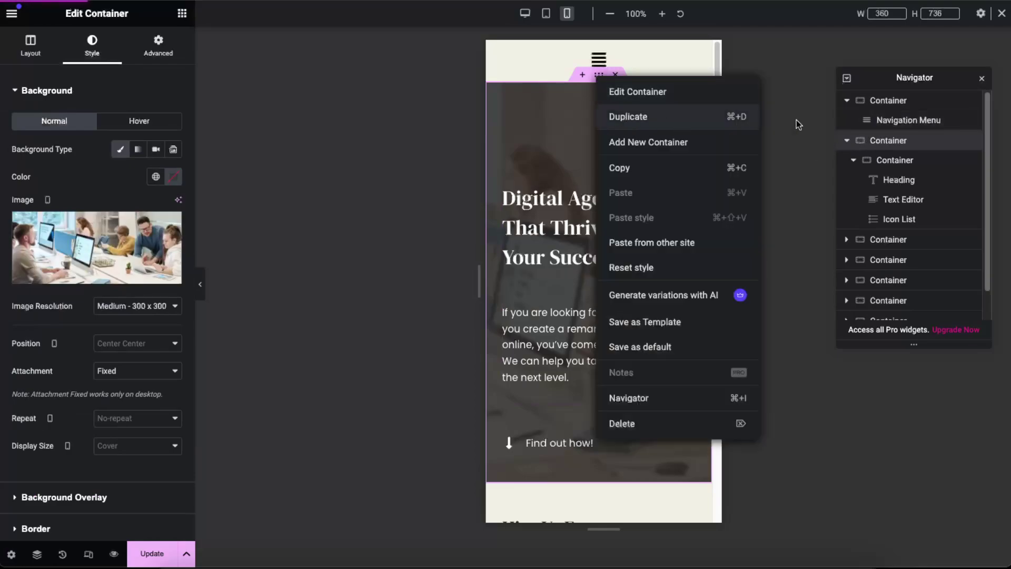
{"action": "left_click", "coordinate": [850, 144]}
{"action": "right_click", "coordinate": [848, 141]}
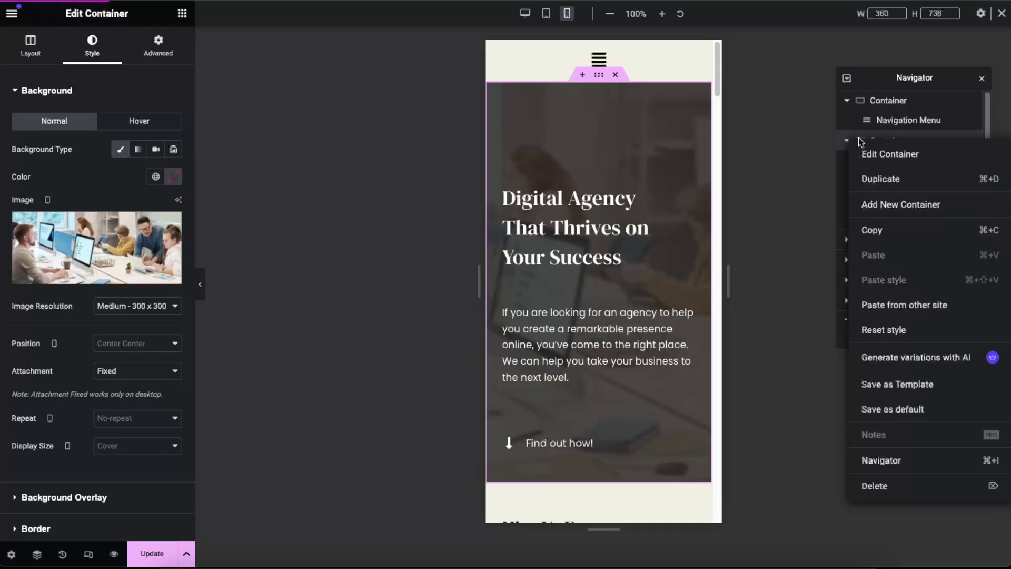
{"action": "left_click", "coordinate": [882, 179]}
{"action": "scroll", "coordinate": [659, 298], "scroll_direction": "down", "scroll_amount": 5}
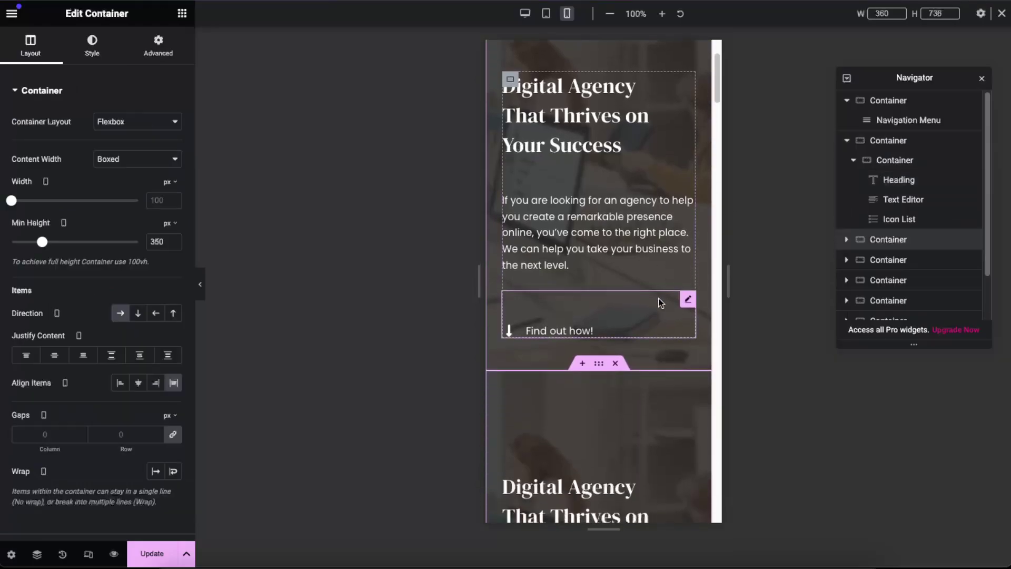
{"action": "scroll", "coordinate": [658, 301], "scroll_direction": "up", "scroll_amount": 10}
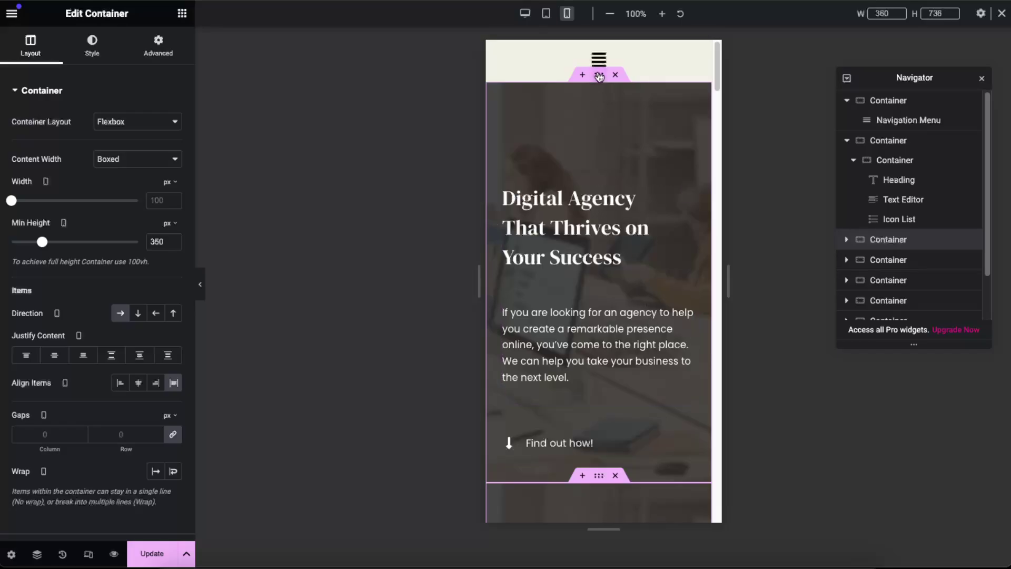
Step: Hide the first hero container on desktop and tablet portrait through its responsive visibility settings
{"action": "left_click", "coordinate": [599, 74]}
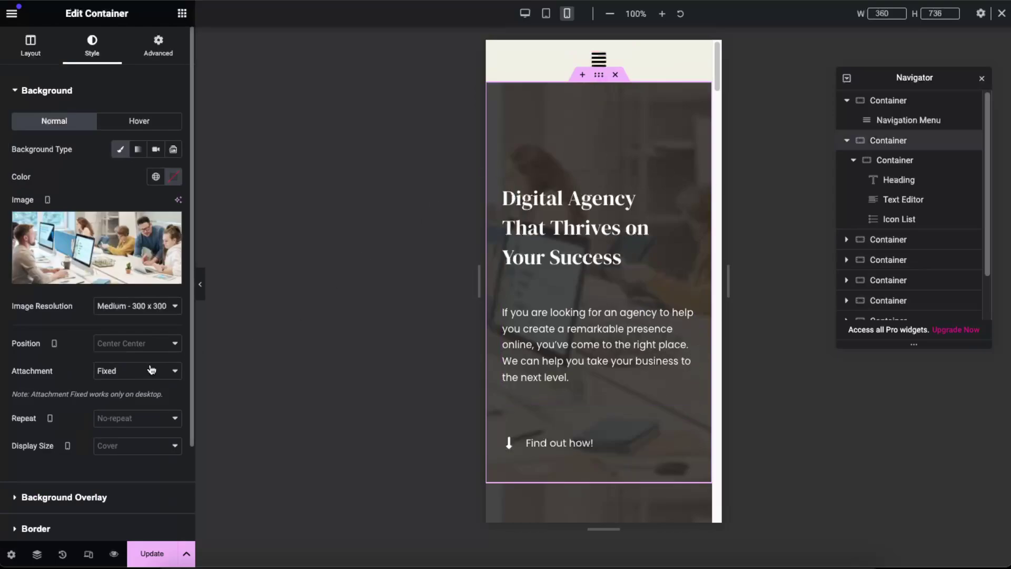
{"action": "scroll", "coordinate": [90, 363], "scroll_direction": "down", "scroll_amount": 2}
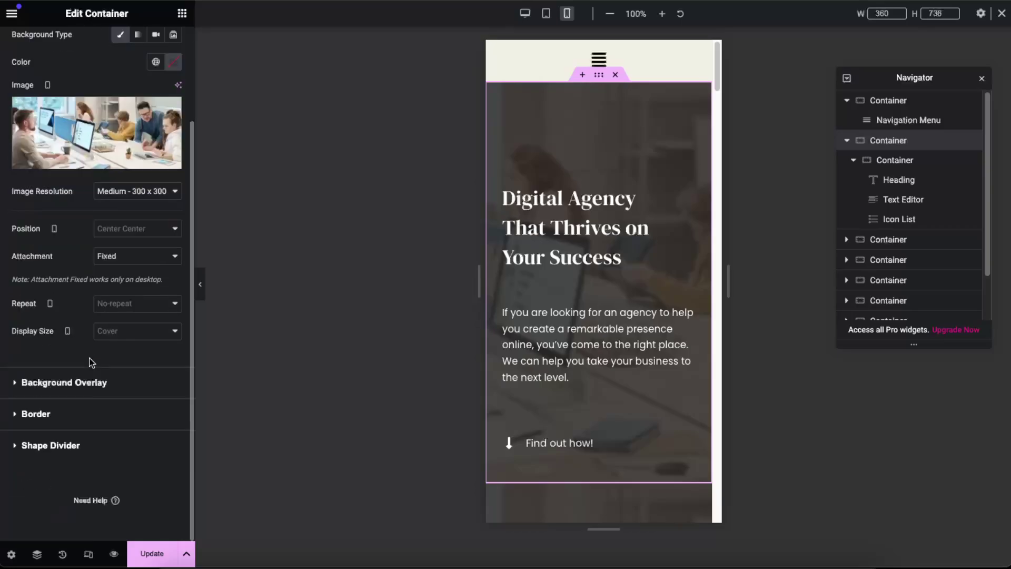
{"action": "scroll", "coordinate": [91, 362], "scroll_direction": "up", "scroll_amount": 5}
{"action": "left_click", "coordinate": [155, 42]}
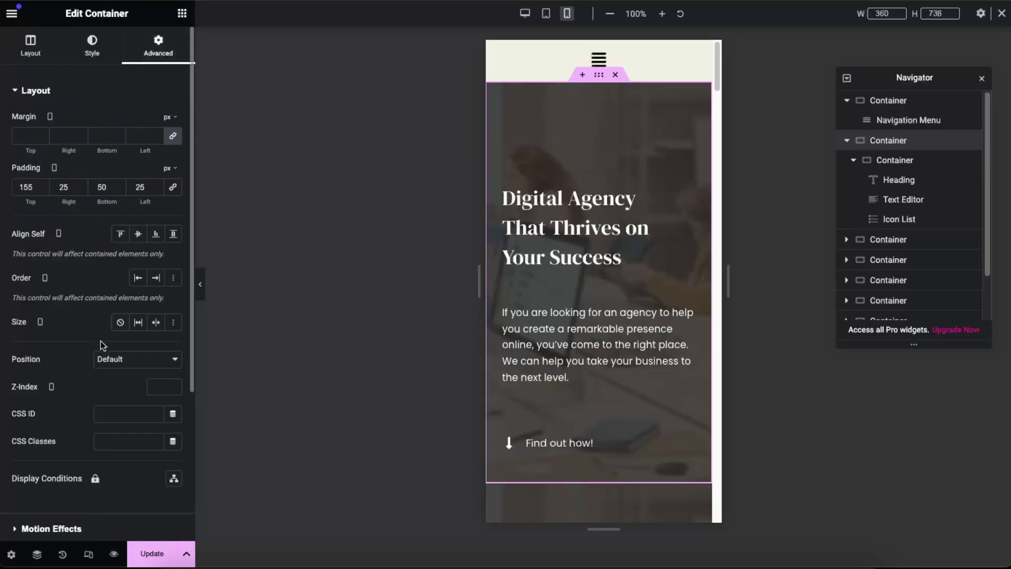
{"action": "scroll", "coordinate": [100, 341], "scroll_direction": "down", "scroll_amount": 6}
{"action": "left_click", "coordinate": [21, 385]}
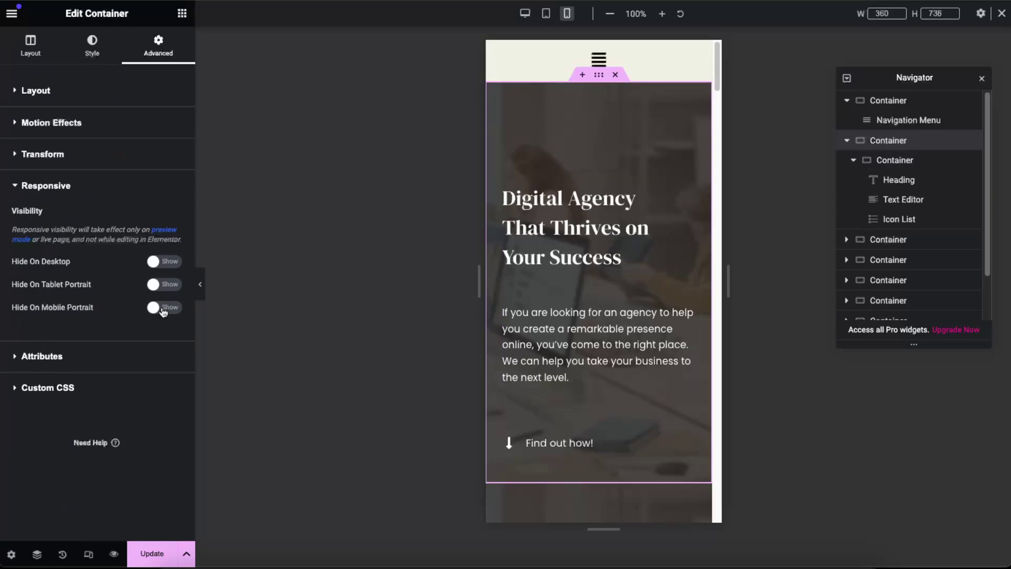
{"action": "left_click", "coordinate": [167, 263]}
{"action": "left_click", "coordinate": [173, 285]}
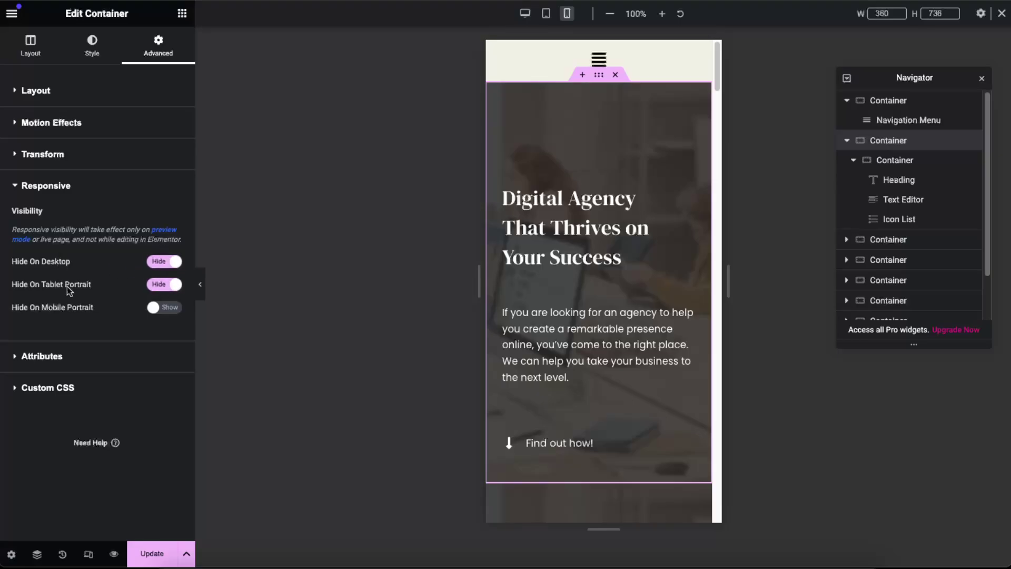
Step: Hide the duplicated hero container on mobile portrait through its responsive visibility settings
{"action": "scroll", "coordinate": [594, 380], "scroll_direction": "down", "scroll_amount": 5}
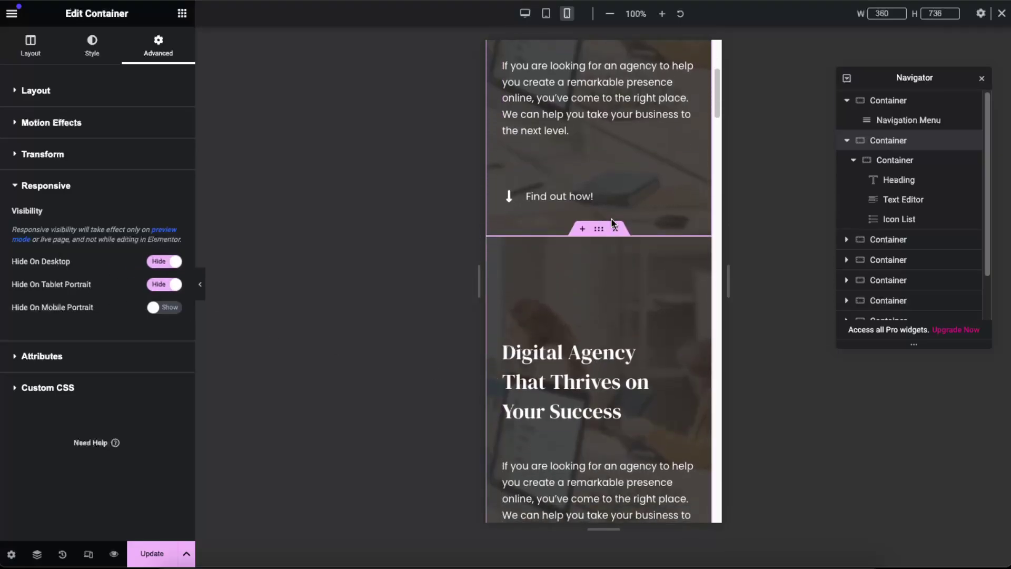
{"action": "left_click", "coordinate": [594, 253]}
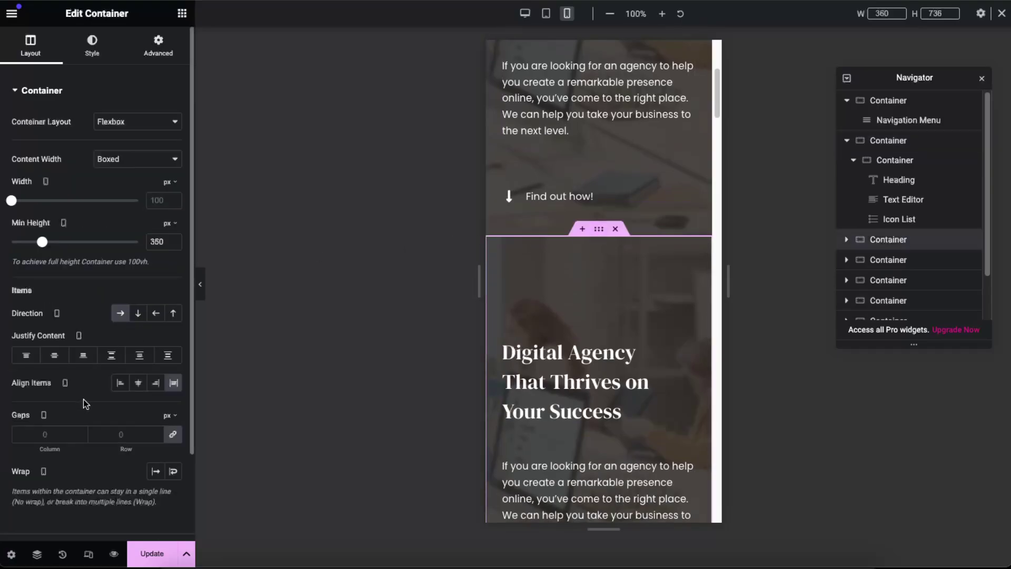
{"action": "left_click", "coordinate": [151, 62]}
{"action": "scroll", "coordinate": [100, 295], "scroll_direction": "down", "scroll_amount": 5}
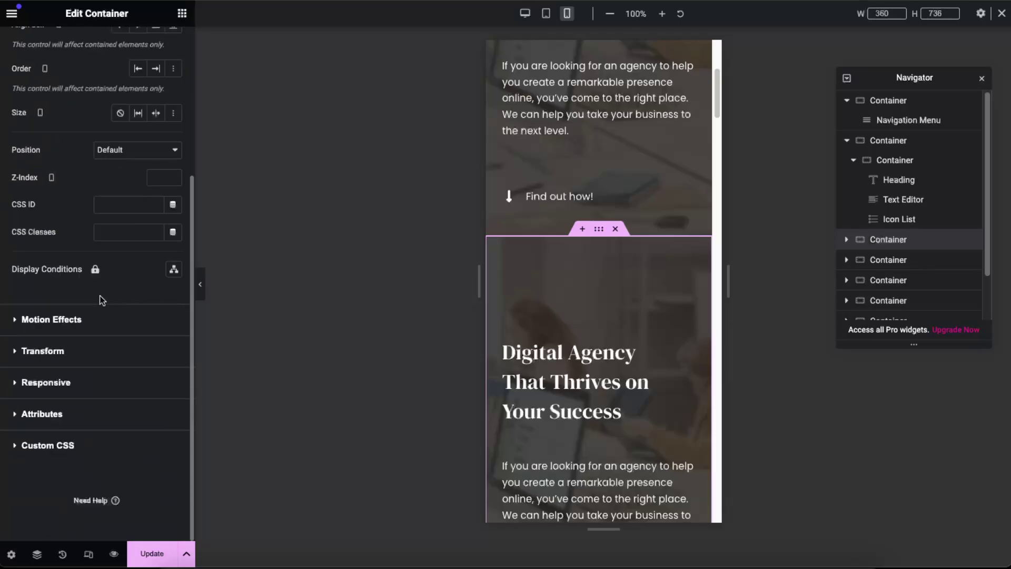
{"action": "left_click", "coordinate": [46, 383]}
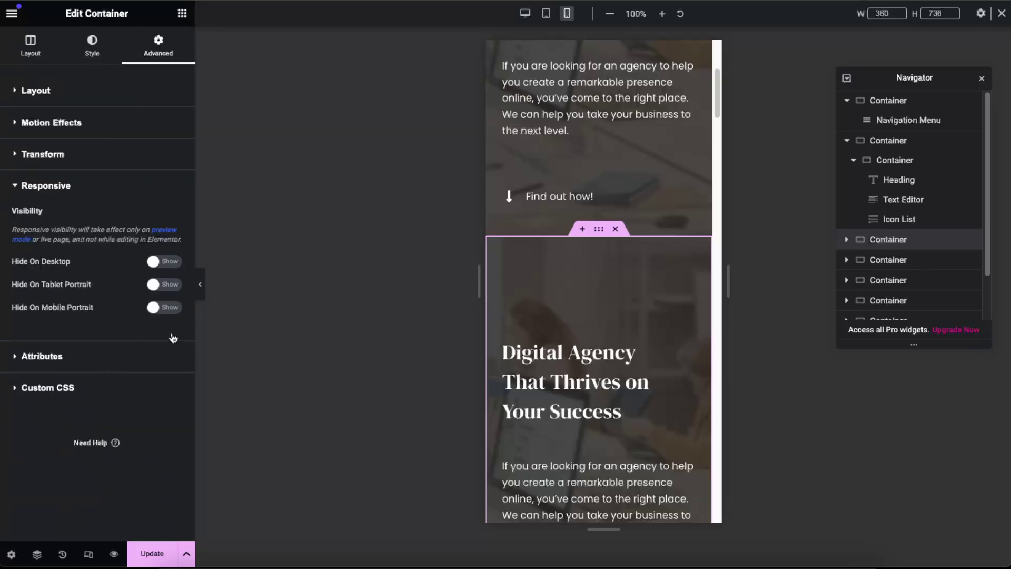
{"action": "left_click", "coordinate": [167, 310]}
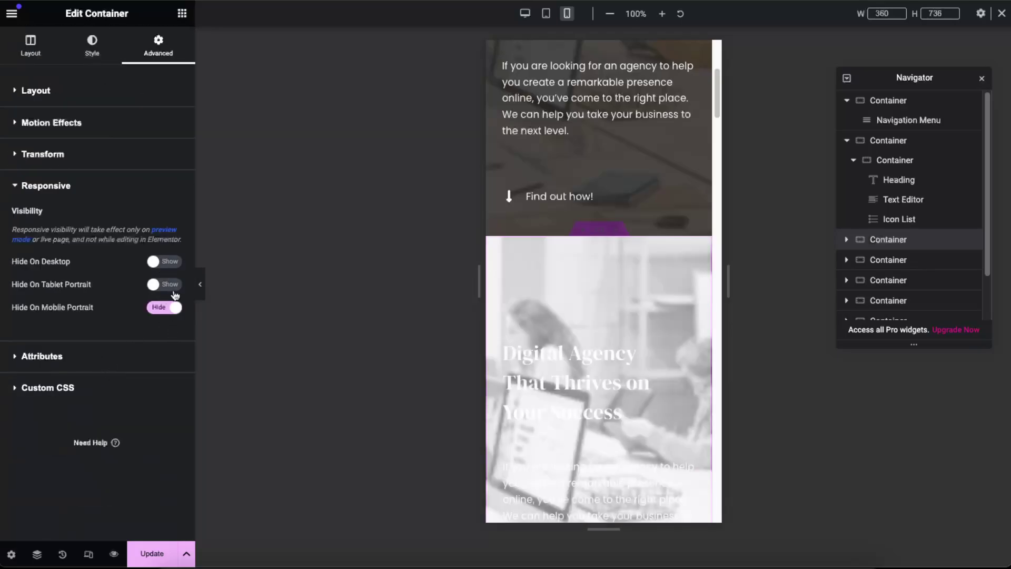
{"action": "scroll", "coordinate": [553, 376], "scroll_direction": "down", "scroll_amount": 5}
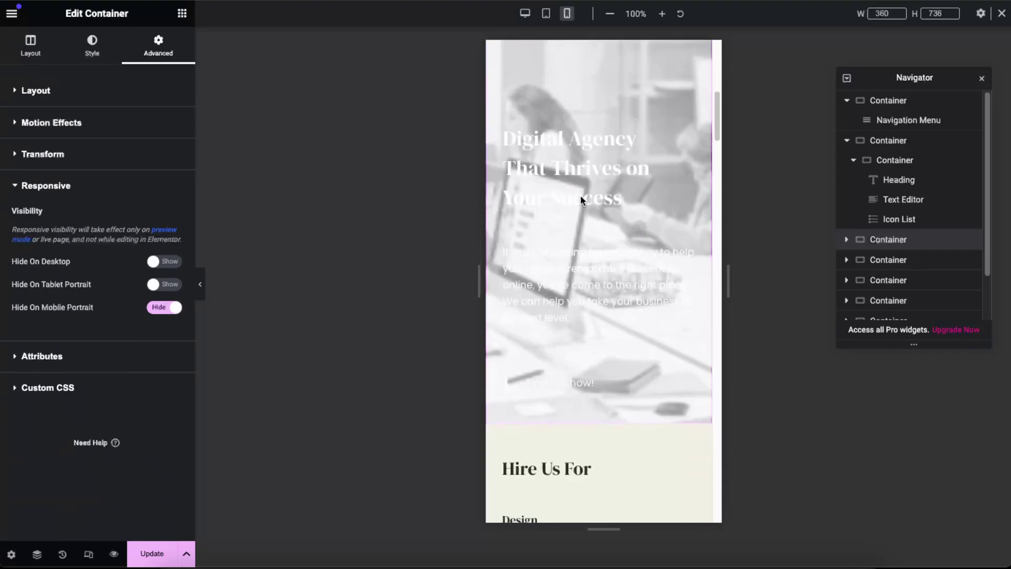
Step: Remove the background image from the first hero container in the desktop view
{"action": "scroll", "coordinate": [580, 197], "scroll_direction": "up", "scroll_amount": 3}
{"action": "scroll", "coordinate": [579, 194], "scroll_direction": "up", "scroll_amount": 6}
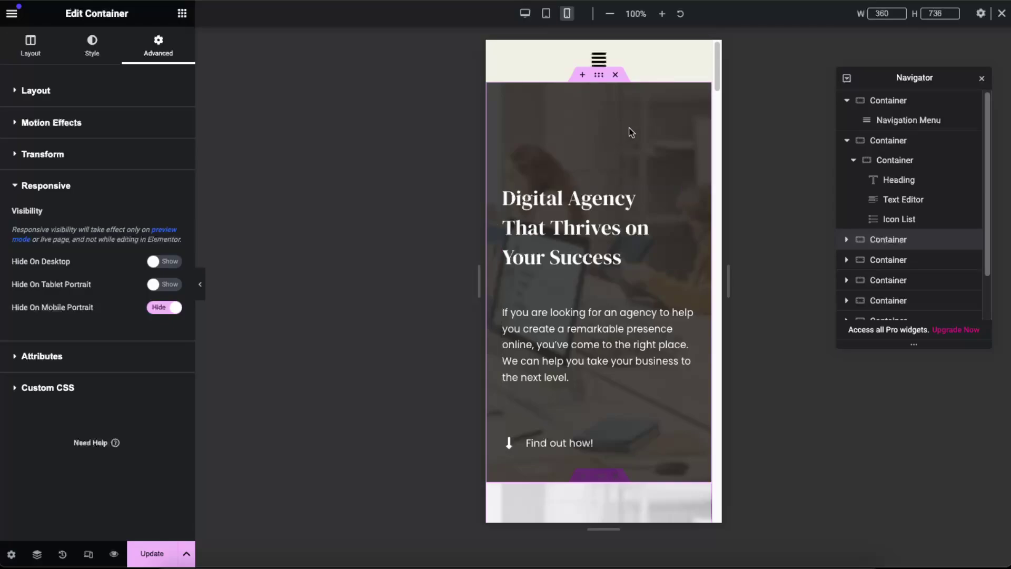
{"action": "left_click", "coordinate": [599, 74]}
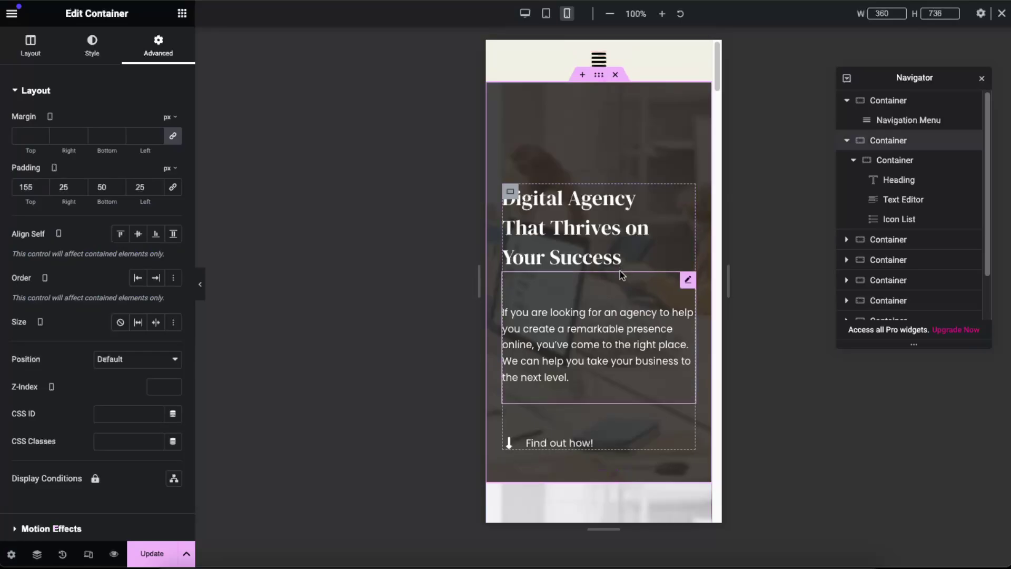
{"action": "left_click", "coordinate": [73, 51]}
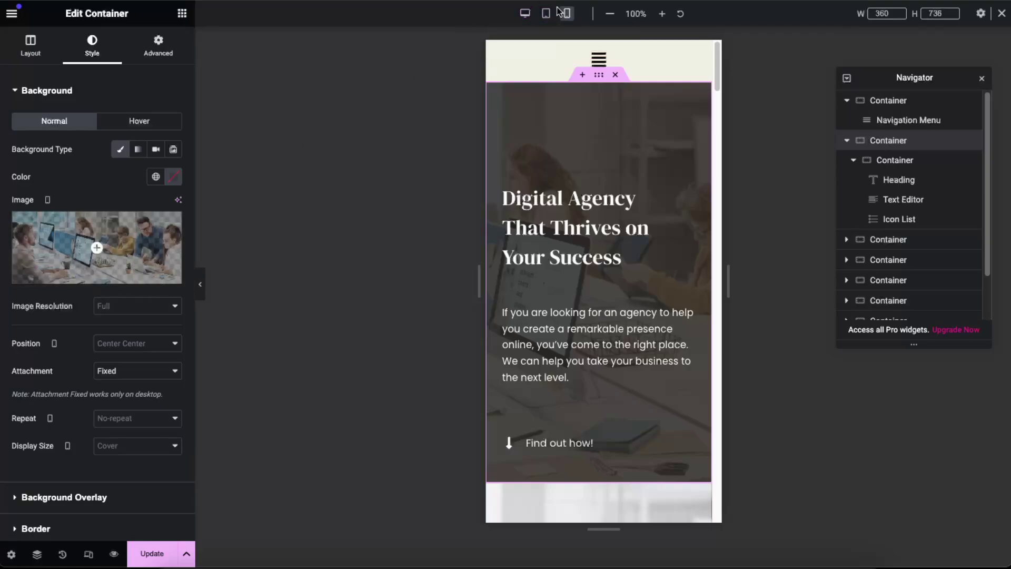
{"action": "left_click", "coordinate": [525, 15]}
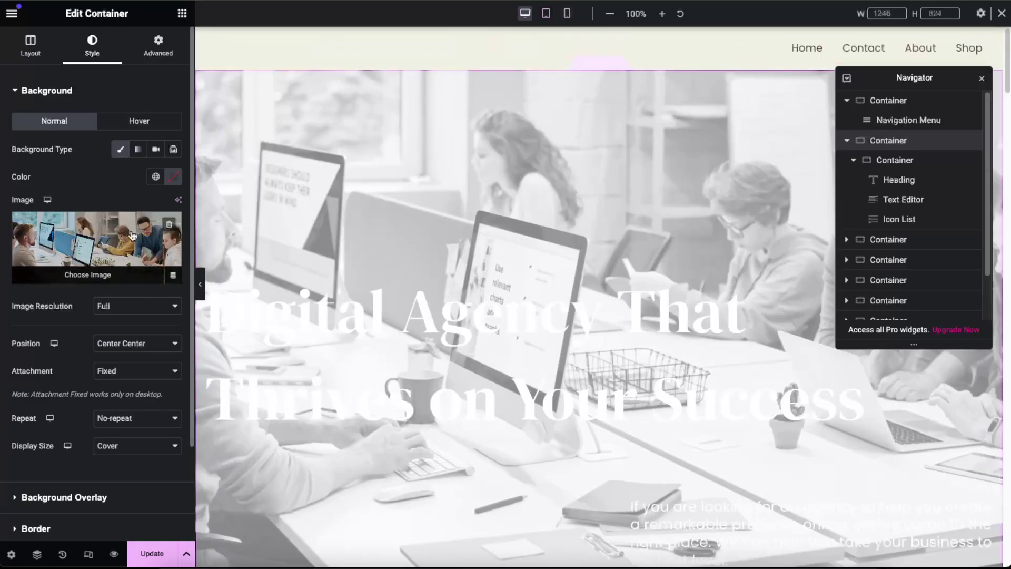
{"action": "left_click", "coordinate": [174, 226]}
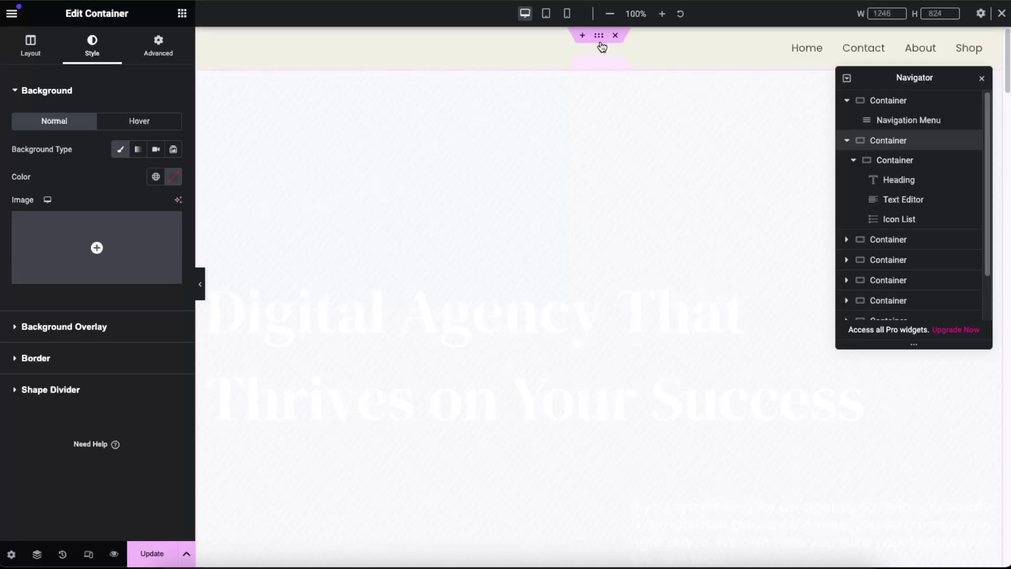
Step: Return to the Mobile Portrait preview and add an Image widget above the heading in the first hero container
{"action": "left_click", "coordinate": [568, 16]}
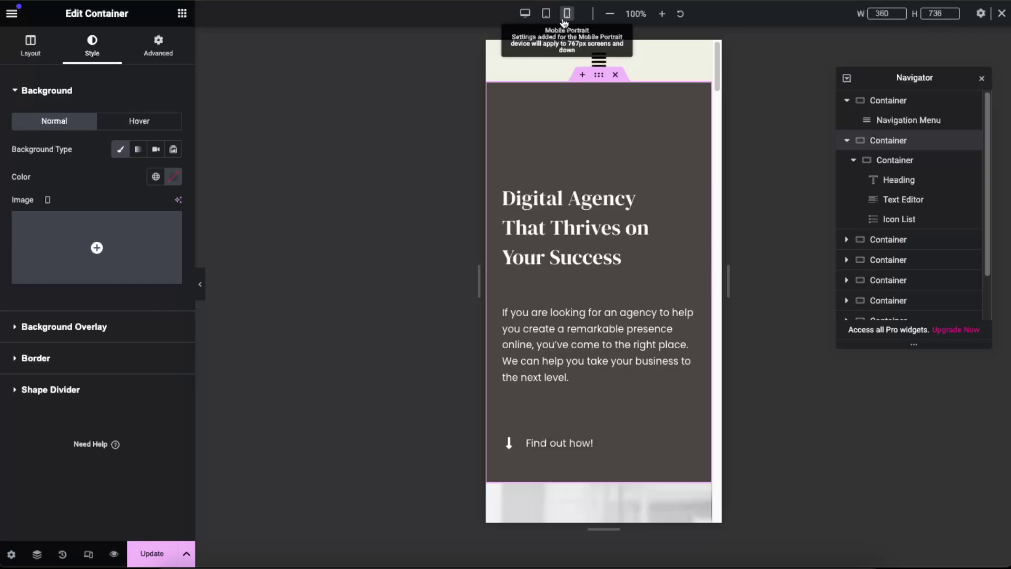
{"action": "left_click", "coordinate": [183, 15]}
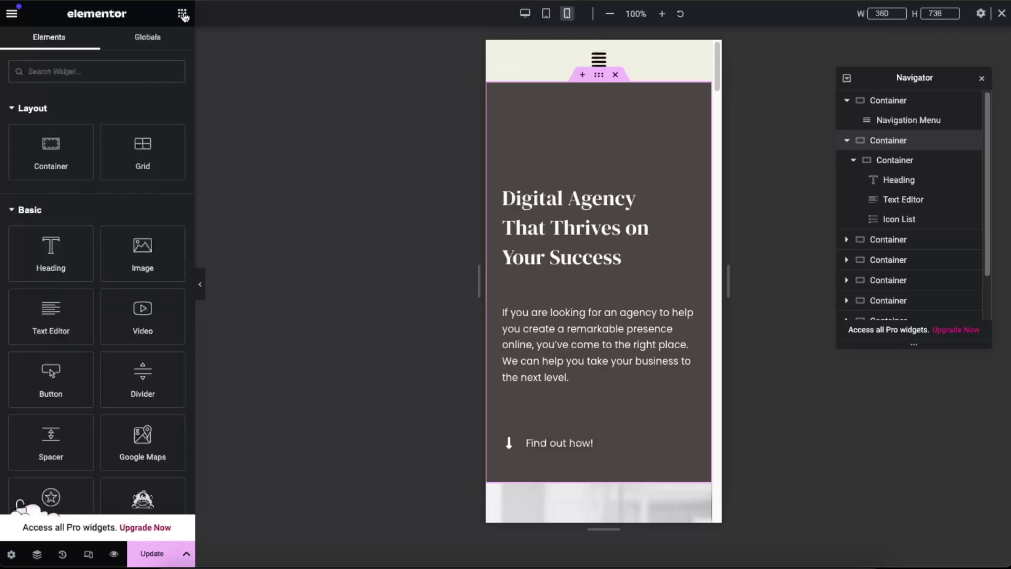
{"action": "left_click_drag", "start_coordinate": [150, 250], "coordinate": [620, 236]}
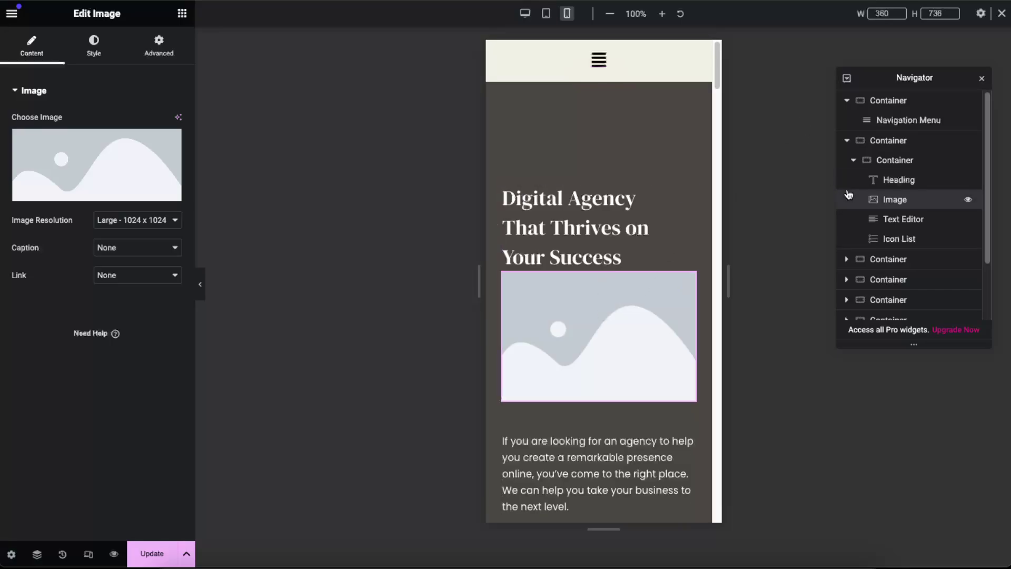
{"action": "left_click_drag", "start_coordinate": [896, 199], "coordinate": [907, 180]}
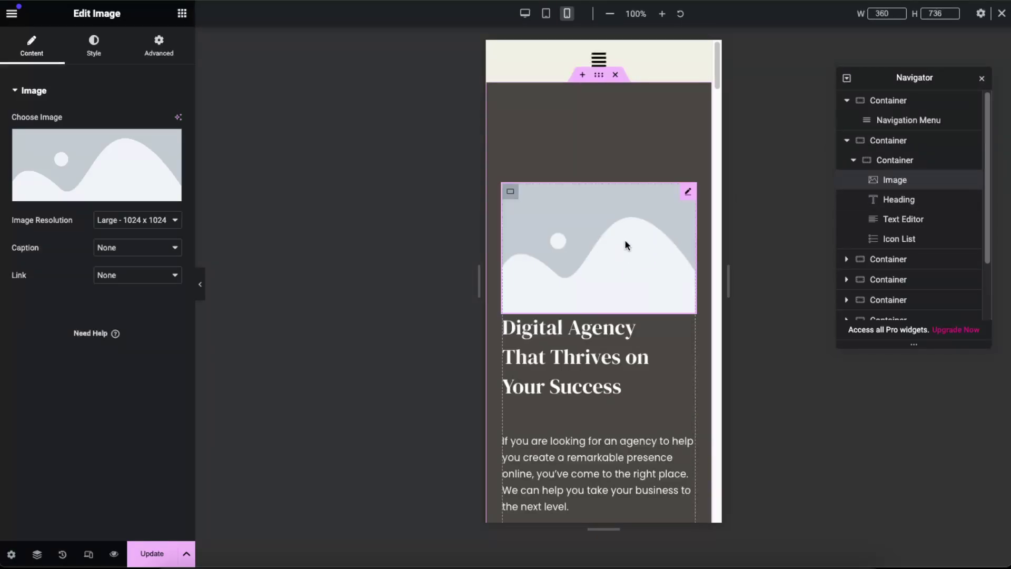
Step: Set the Image widget's picture to hero-bg.jpg from the media library
{"action": "left_click", "coordinate": [111, 161]}
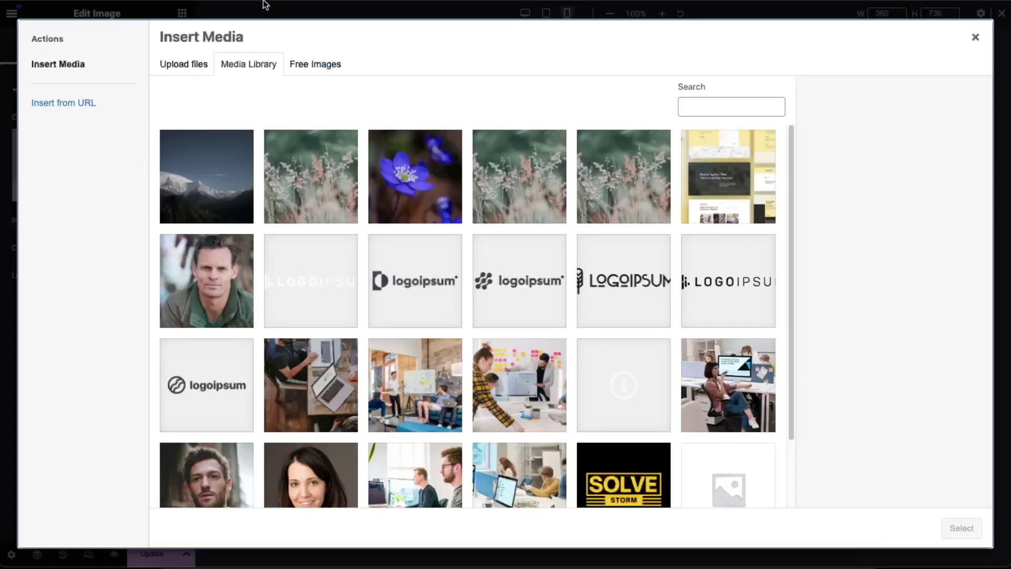
{"action": "scroll", "coordinate": [469, 345], "scroll_direction": "down", "scroll_amount": 1}
{"action": "scroll", "coordinate": [471, 346], "scroll_direction": "down", "scroll_amount": 1}
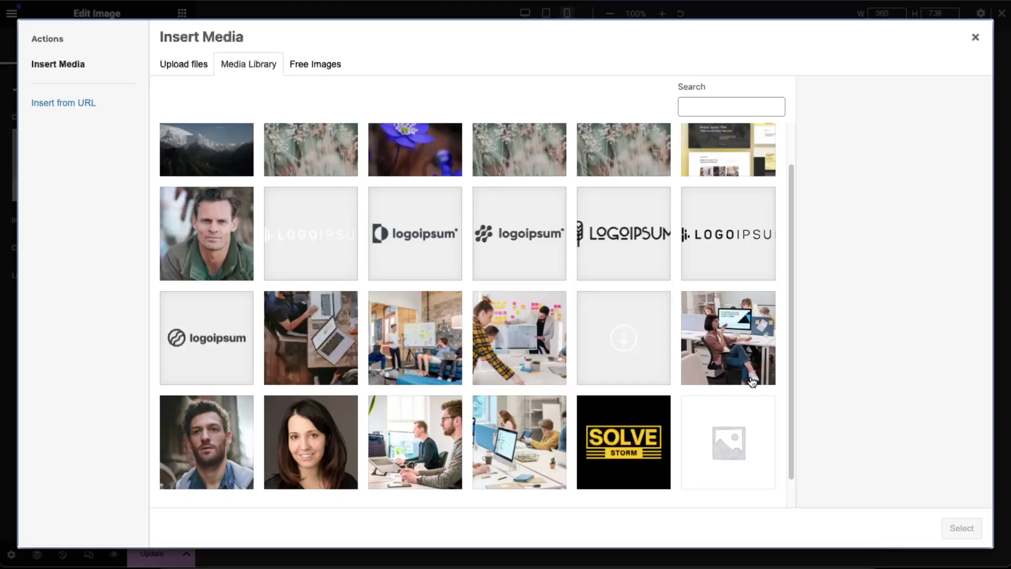
{"action": "scroll", "coordinate": [752, 381], "scroll_direction": "up", "scroll_amount": 1}
{"action": "left_click", "coordinate": [520, 466]}
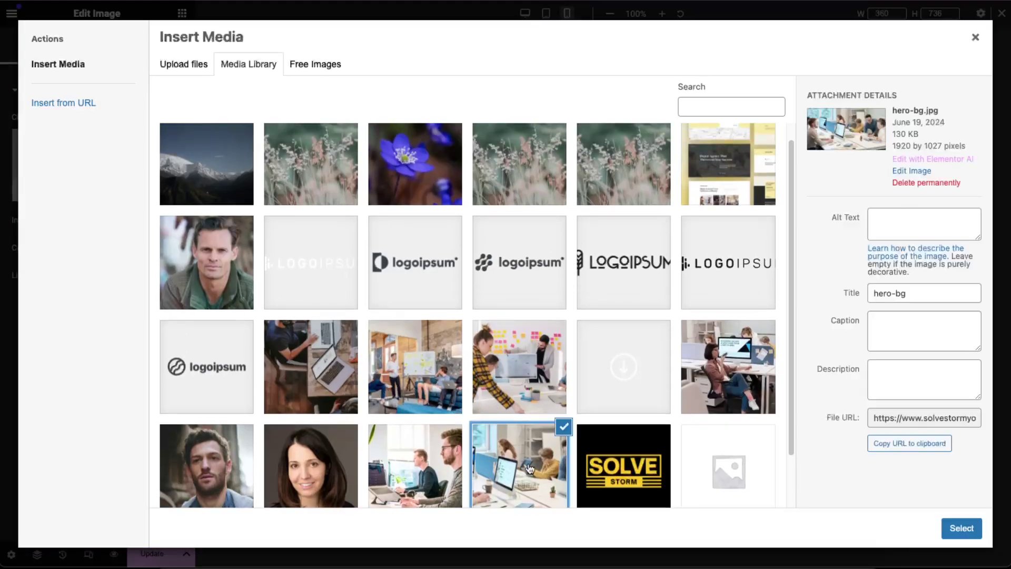
{"action": "scroll", "coordinate": [519, 466], "scroll_direction": "down", "scroll_amount": 2}
{"action": "left_click", "coordinate": [951, 527]}
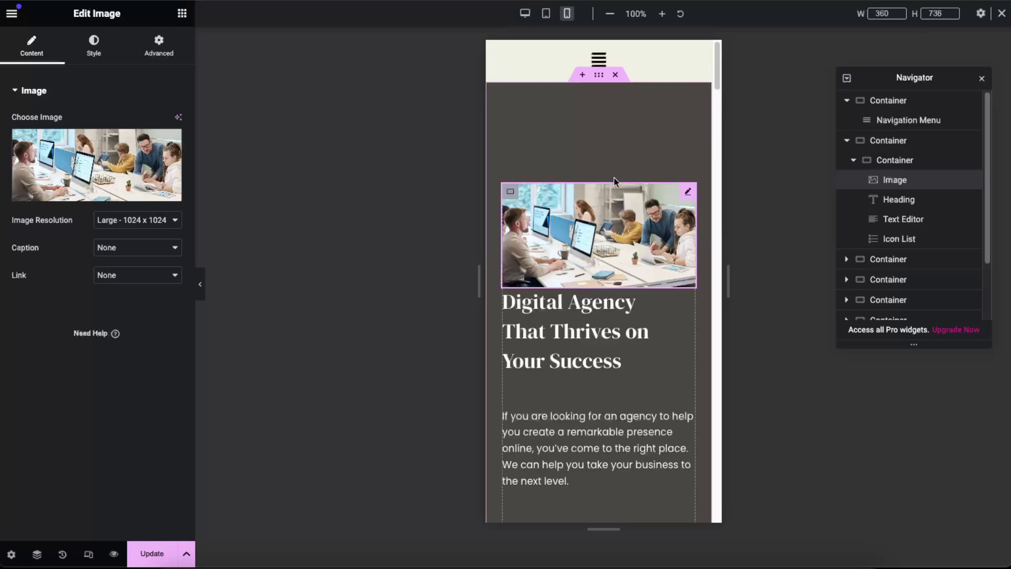
Step: Set the first hero container's right and left padding to 0 px and its top padding to 1 px
{"action": "left_click", "coordinate": [599, 76]}
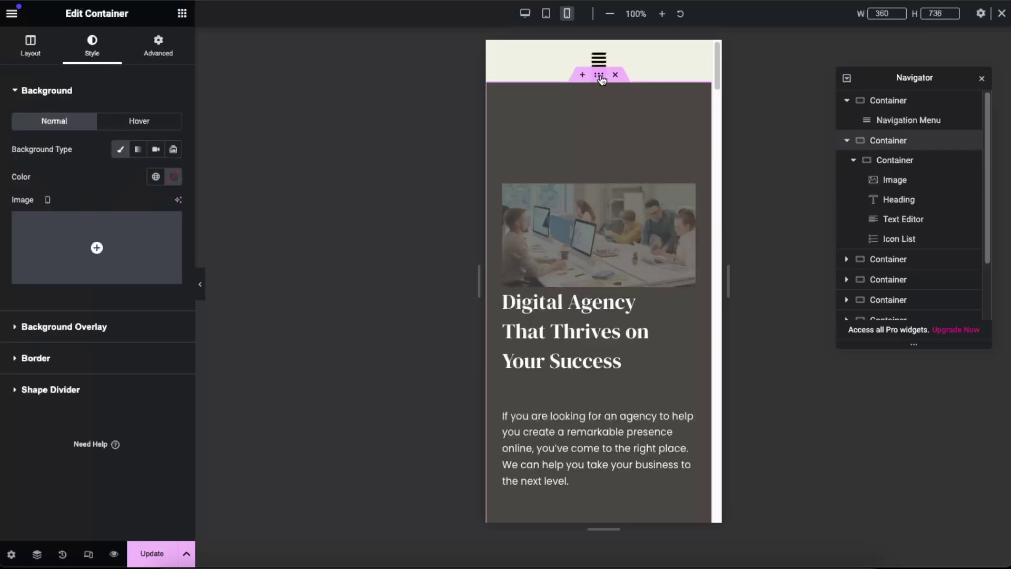
{"action": "left_click", "coordinate": [138, 62]}
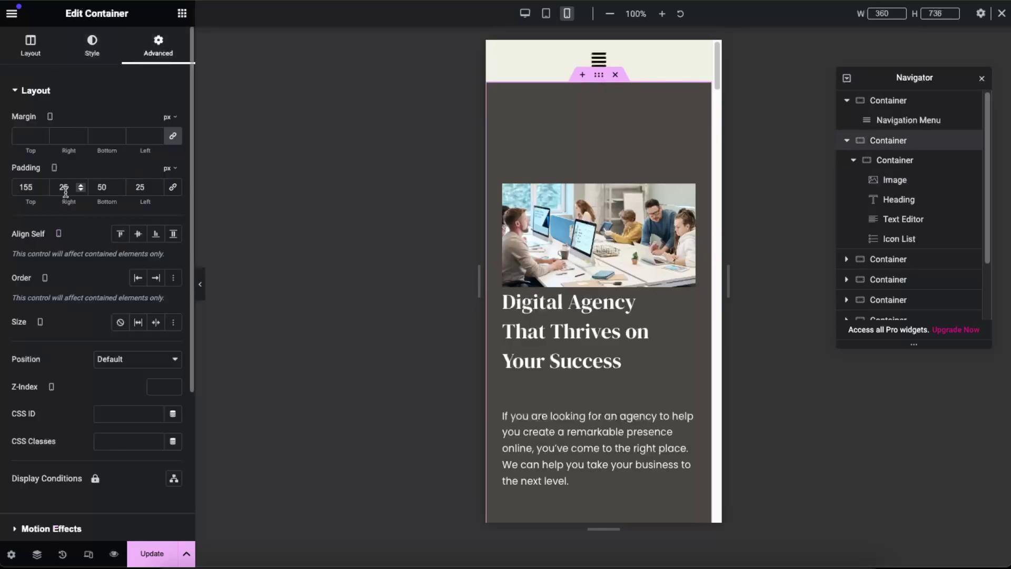
{"action": "double_click", "coordinate": [67, 186]}
{"action": "type", "text": "0"}
{"action": "double_click", "coordinate": [142, 186]}
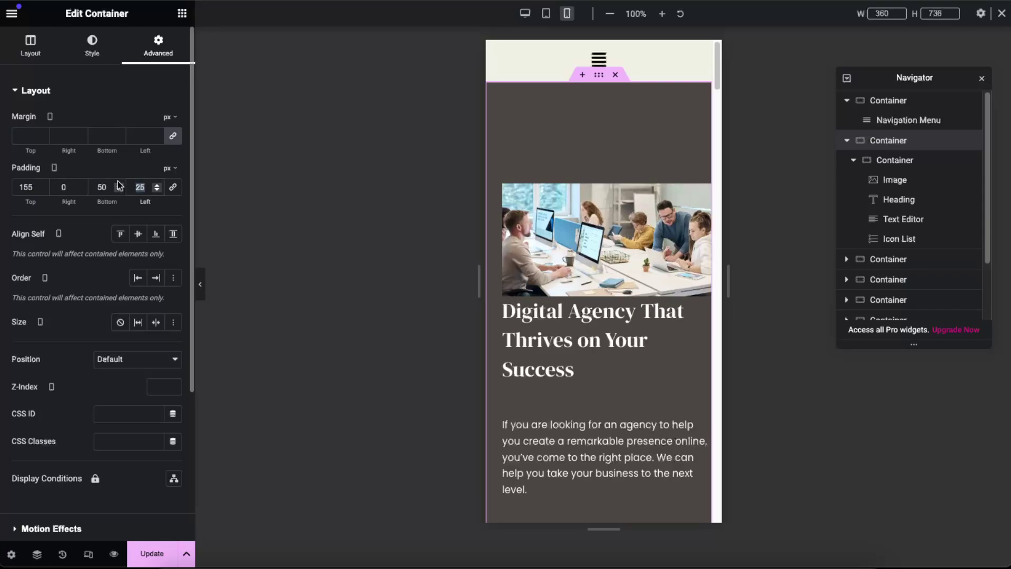
{"action": "type", "text": "0"}
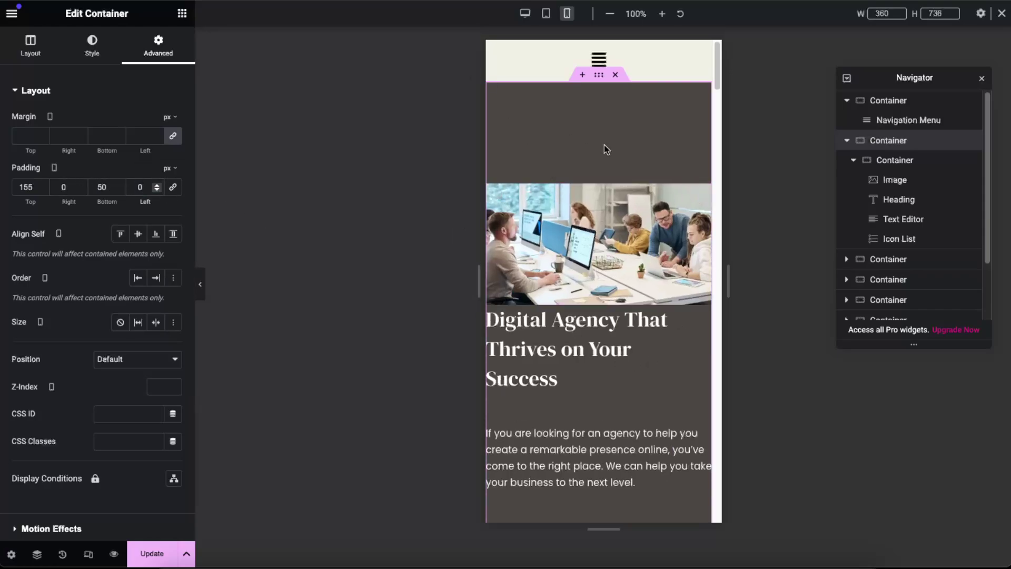
{"action": "left_click", "coordinate": [602, 241]}
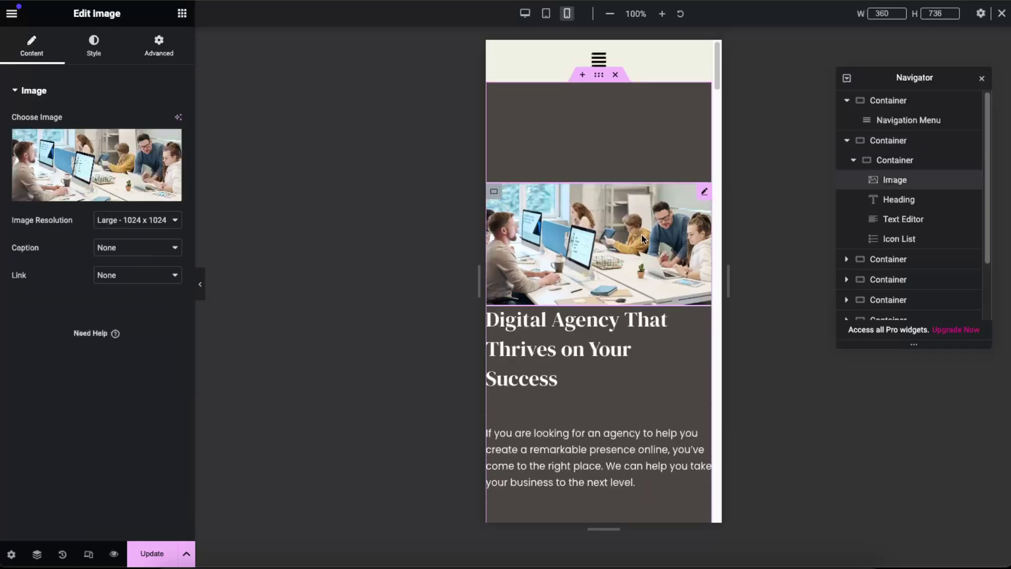
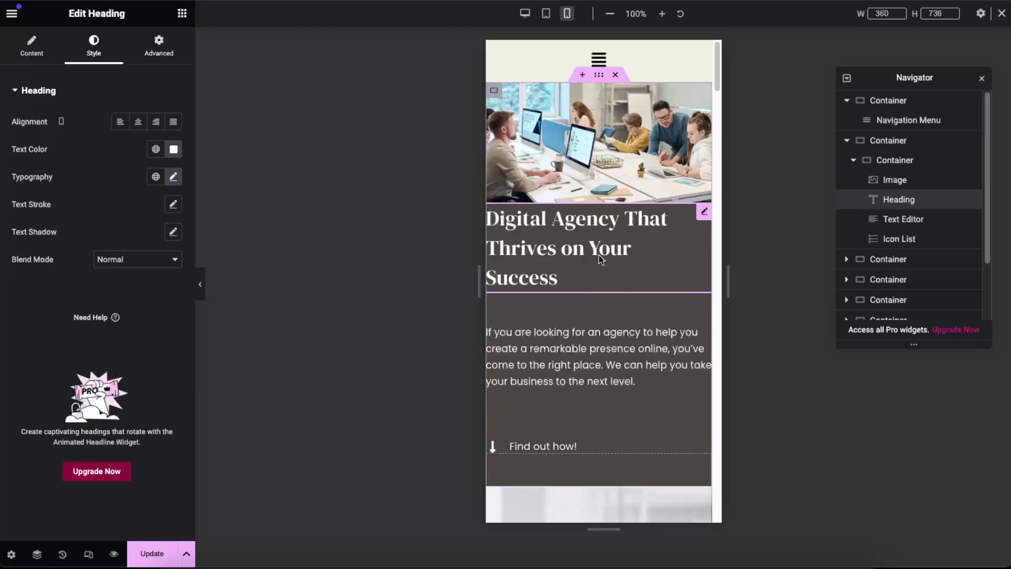
Step: Unlink the hero heading's margins and set its top margin to -179 px, with 0 px on the other sides
{"action": "left_click", "coordinate": [558, 278]}
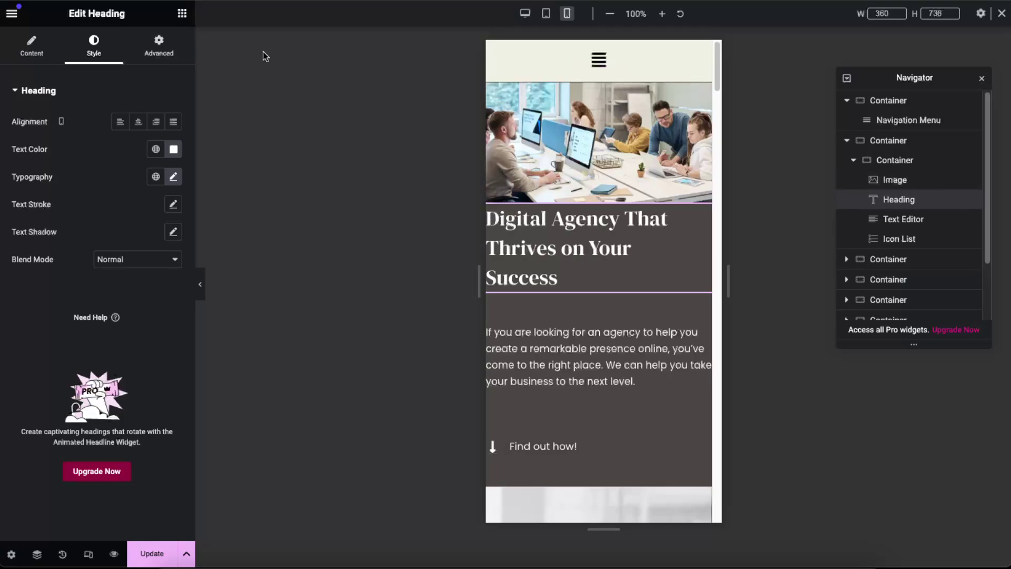
{"action": "left_click", "coordinate": [170, 52]}
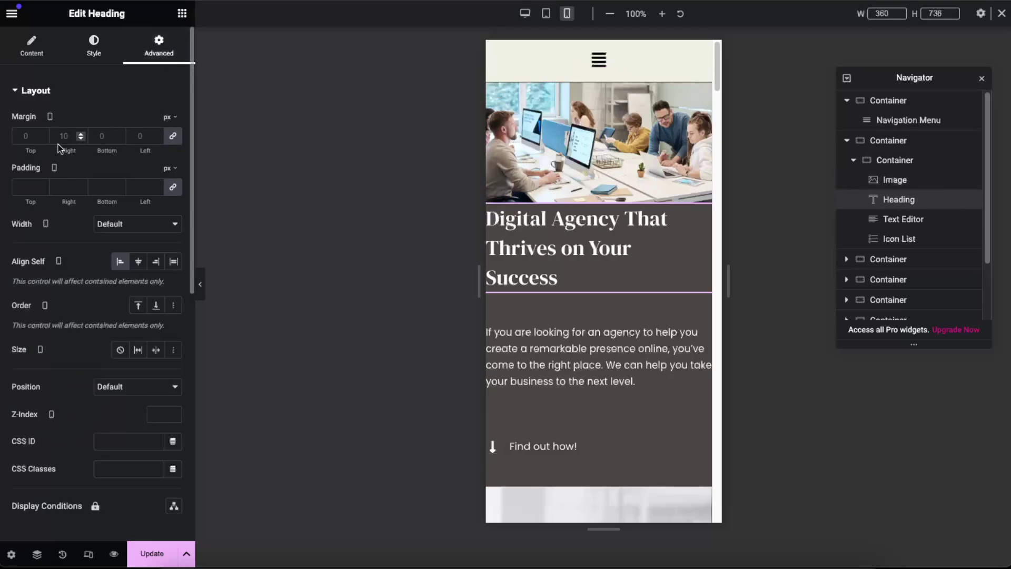
{"action": "left_click", "coordinate": [174, 137]}
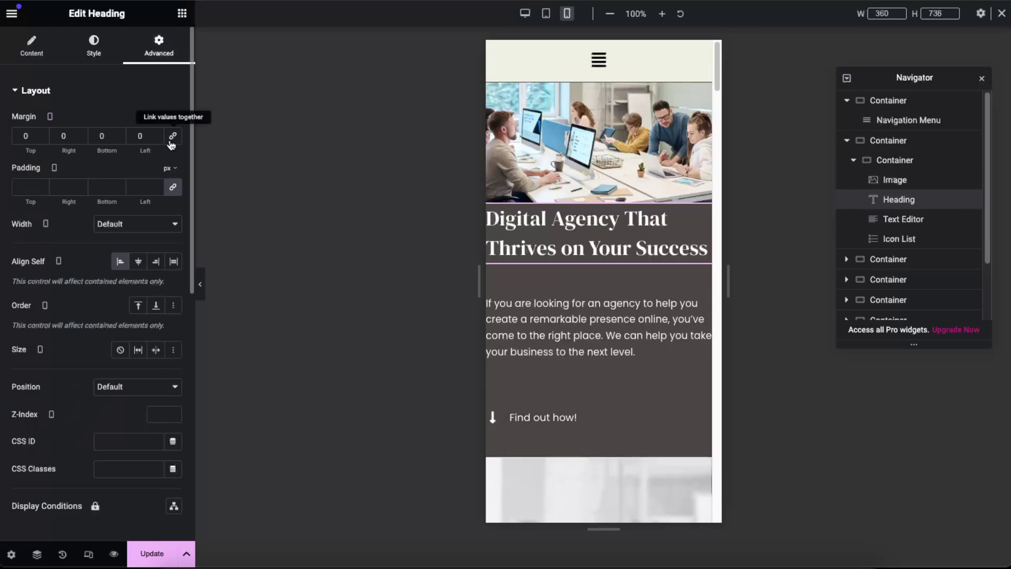
{"action": "left_click", "coordinate": [43, 135]}
{"action": "left_click", "coordinate": [43, 135]}
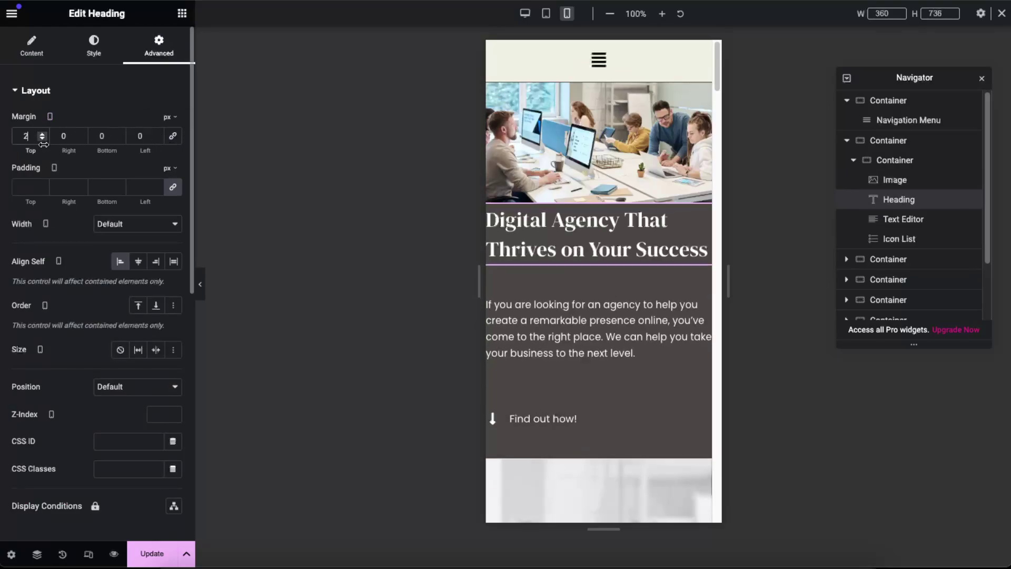
{"action": "left_click_drag", "start_coordinate": [44, 140], "coordinate": [42, 140]}
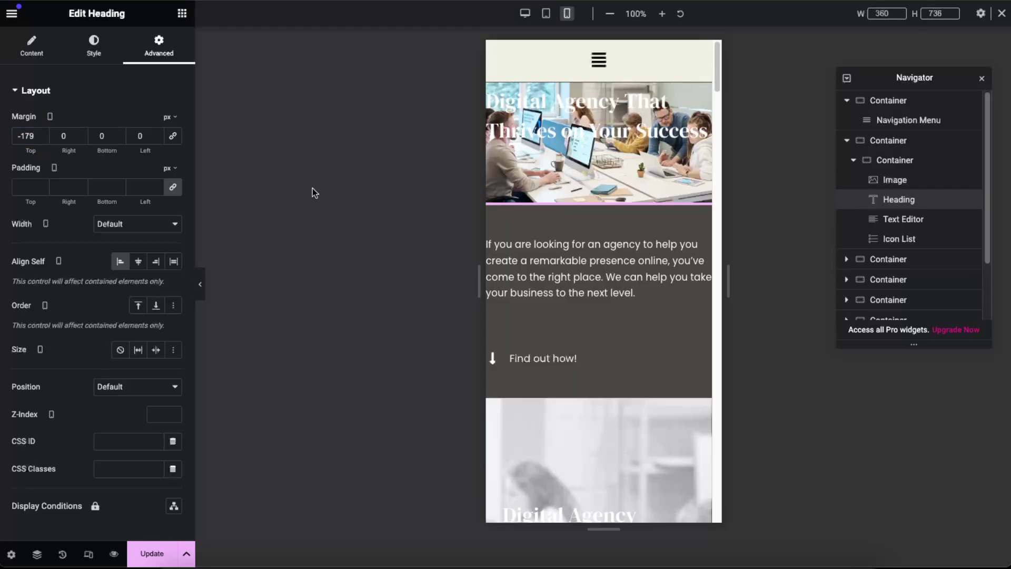
Step: Set the Icon List's margins to 2 px at the top and 18 px on the right, bottom and left
{"action": "left_click", "coordinate": [904, 219]}
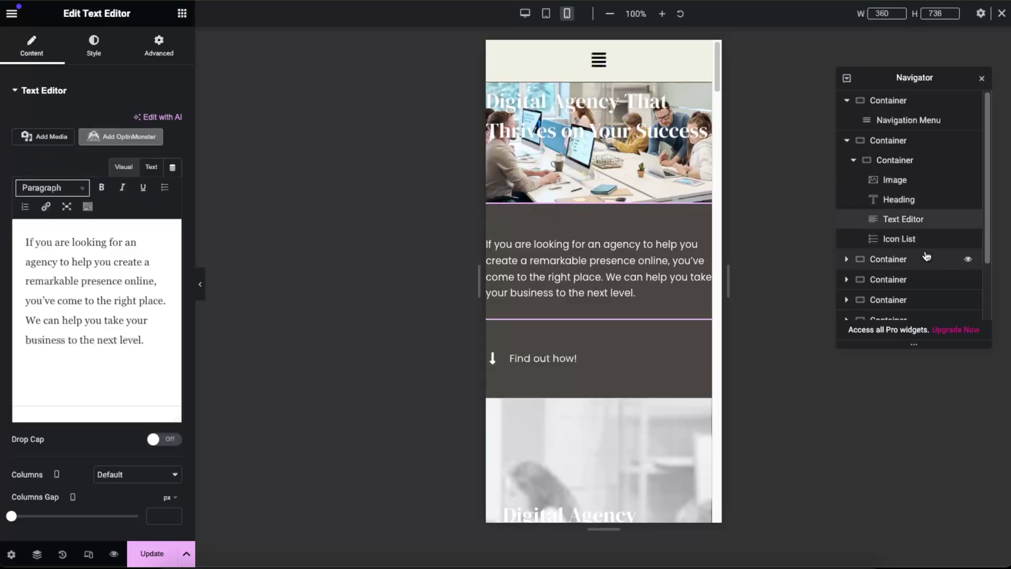
{"action": "left_click", "coordinate": [907, 238]}
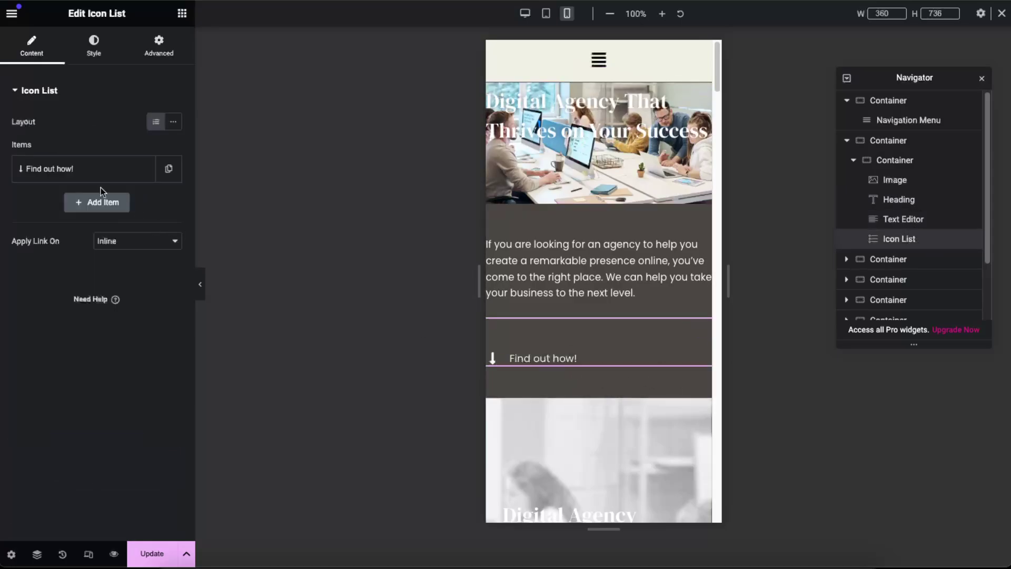
{"action": "left_click", "coordinate": [159, 45]}
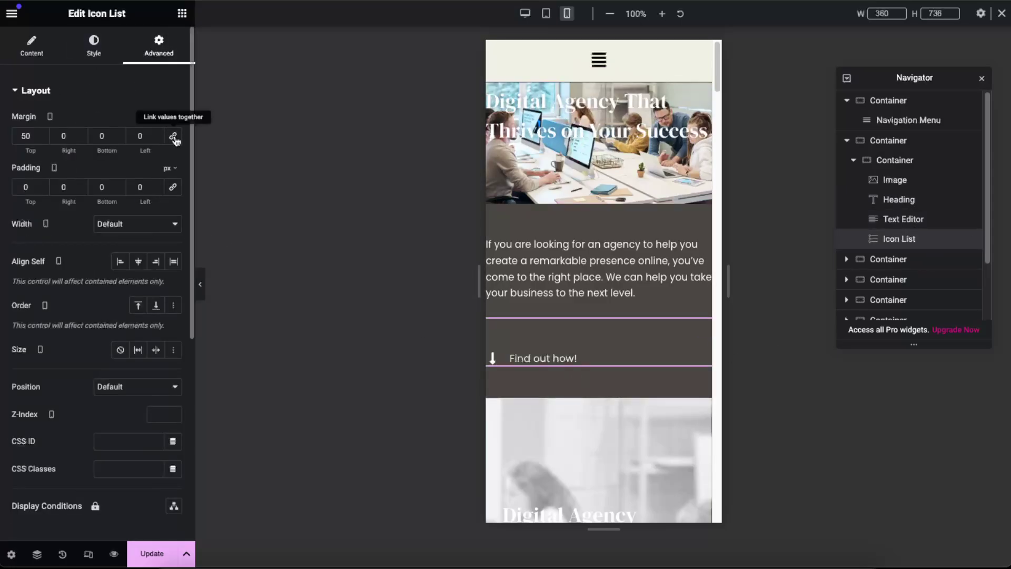
{"action": "left_click", "coordinate": [173, 137]}
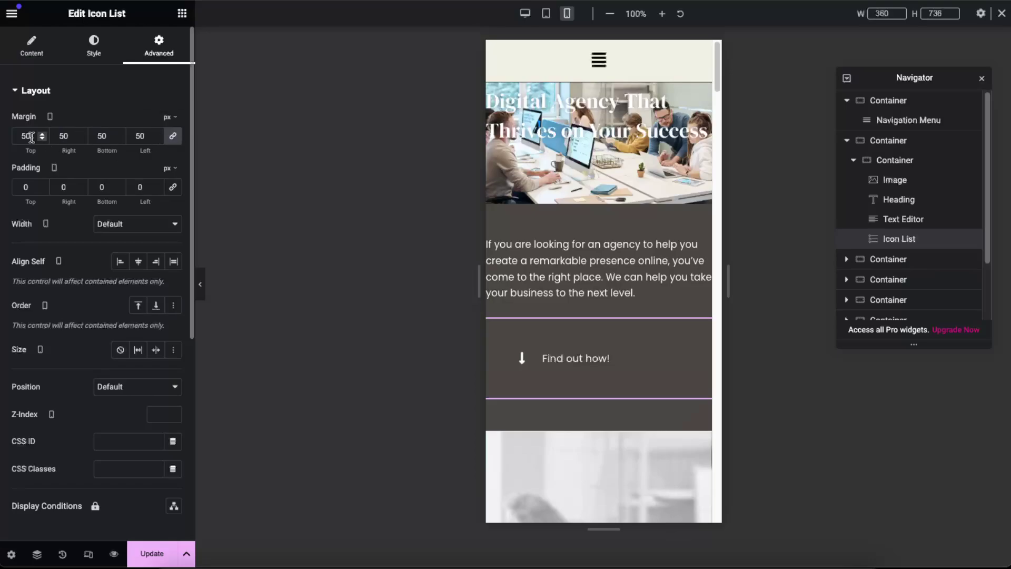
{"action": "left_click_drag", "start_coordinate": [41, 140], "coordinate": [44, 138]}
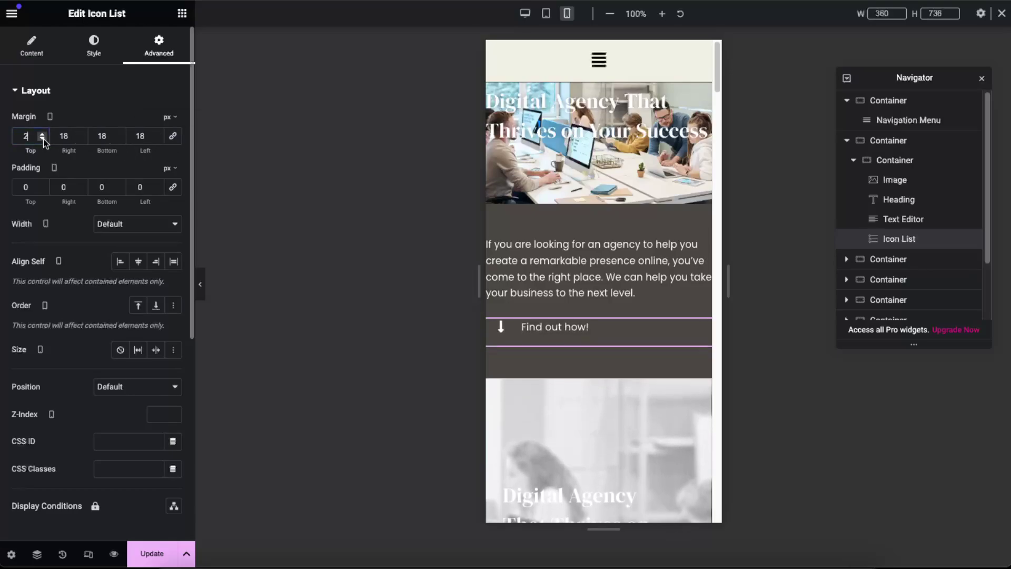
Step: Set the Text Editor's top margin to -90 px so the paragraph overlaps the hero image
{"action": "left_click", "coordinate": [535, 286]}
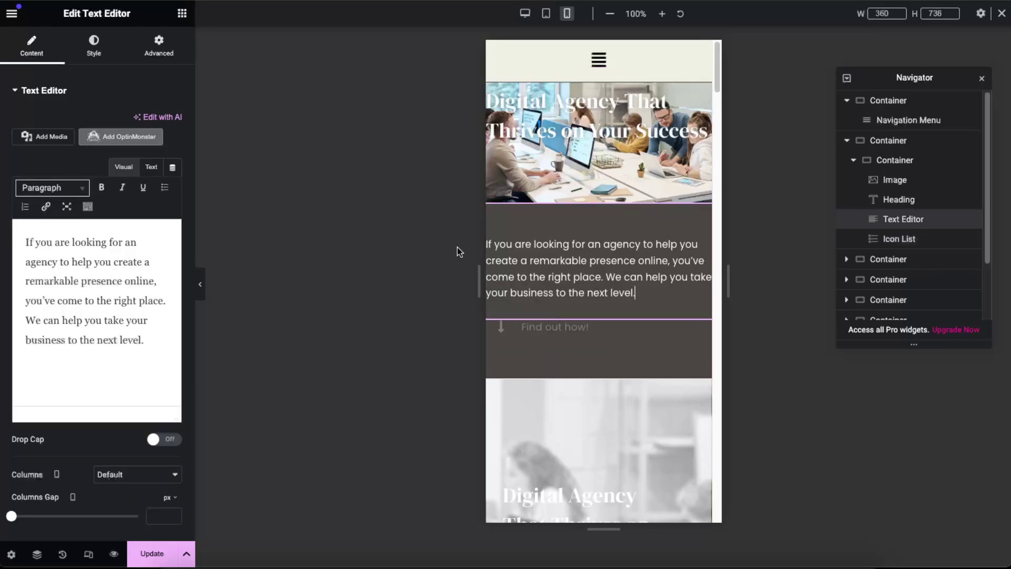
{"action": "left_click", "coordinate": [160, 41]}
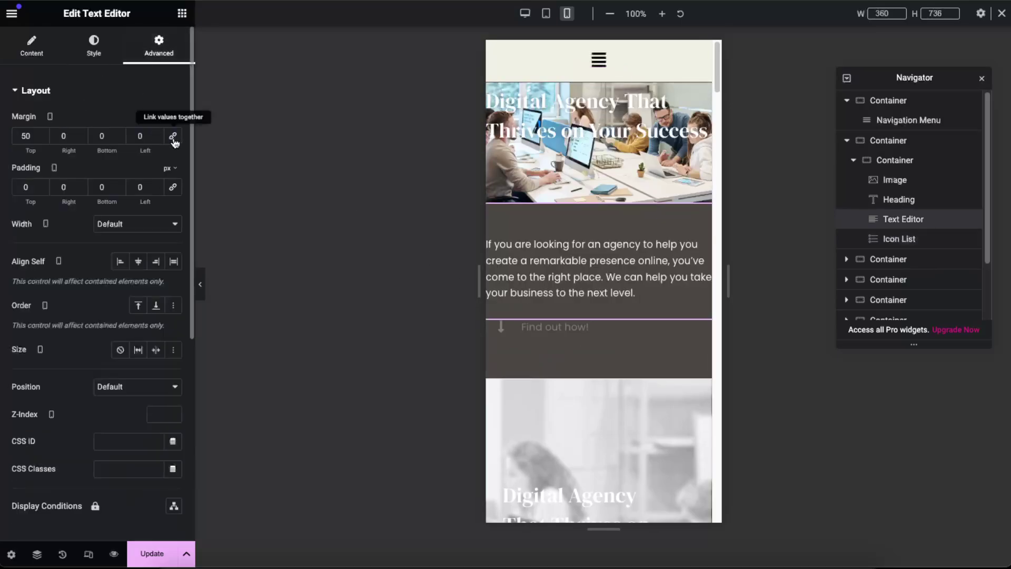
{"action": "left_click_drag", "start_coordinate": [45, 138], "coordinate": [44, 138]}
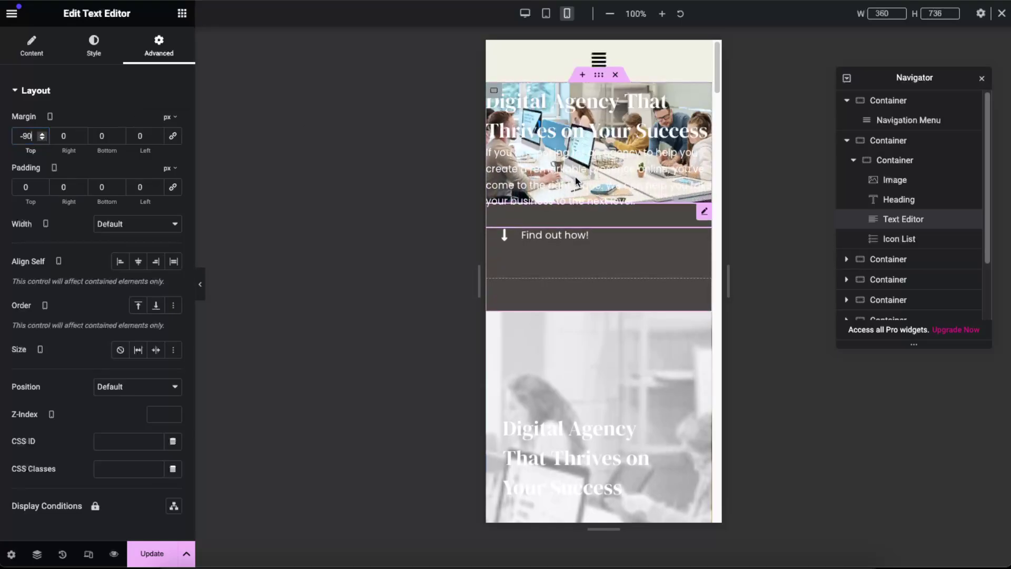
Step: Set the first hero container's bottom margin to -125 px and update the page
{"action": "left_click", "coordinate": [592, 185]}
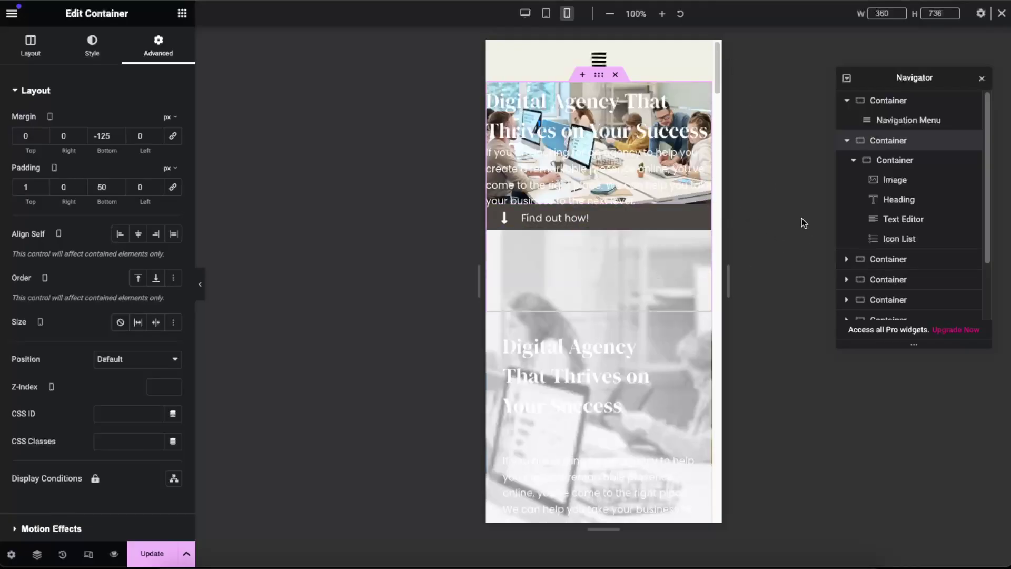
{"action": "left_click", "coordinate": [151, 553]}
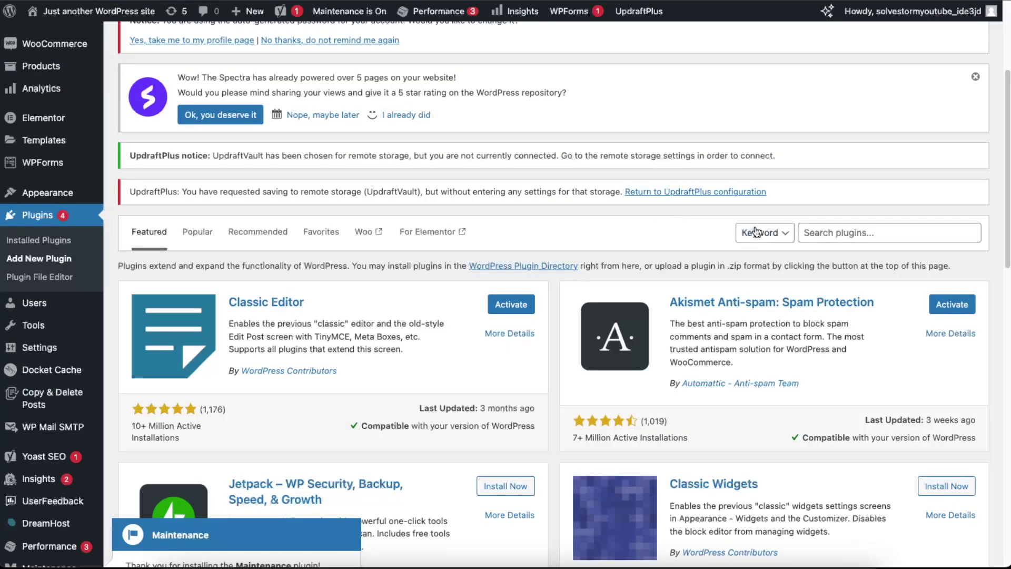
Step: Search the WordPress plugin directory for "cache"
{"action": "left_click", "coordinate": [829, 232]}
{"action": "type", "text": "cache"}
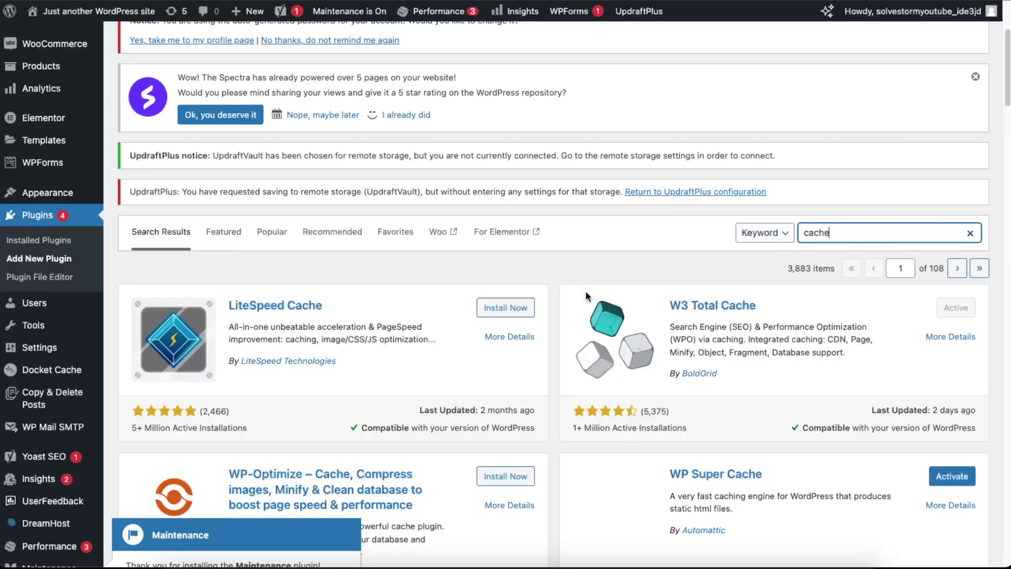
{"action": "scroll", "coordinate": [590, 291], "scroll_direction": "down", "scroll_amount": 1}
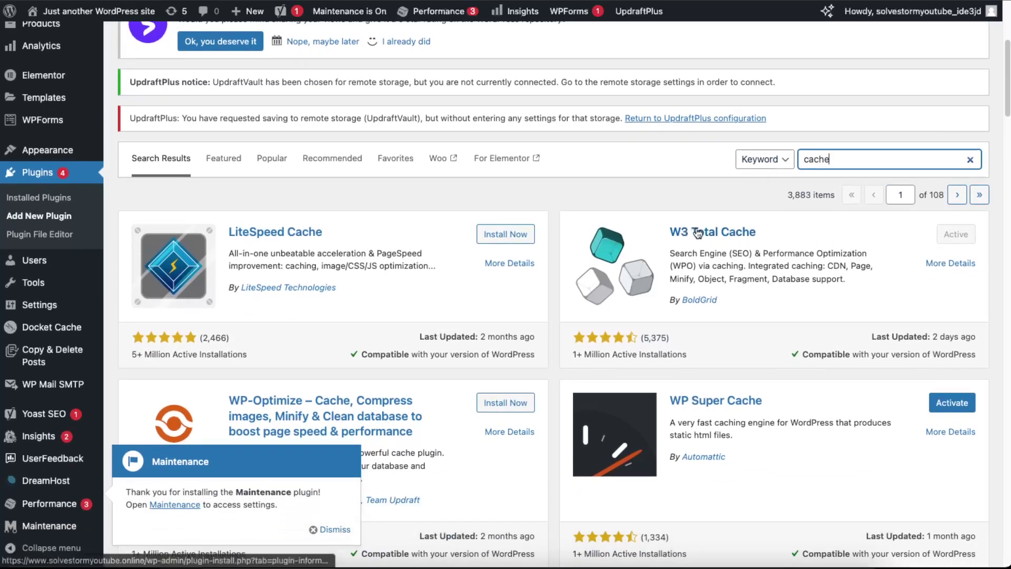
Step: Open the general settings of the W3 Total Cache plugin from the list of installed plugins
{"action": "mouse_move", "coordinate": [47, 328]}
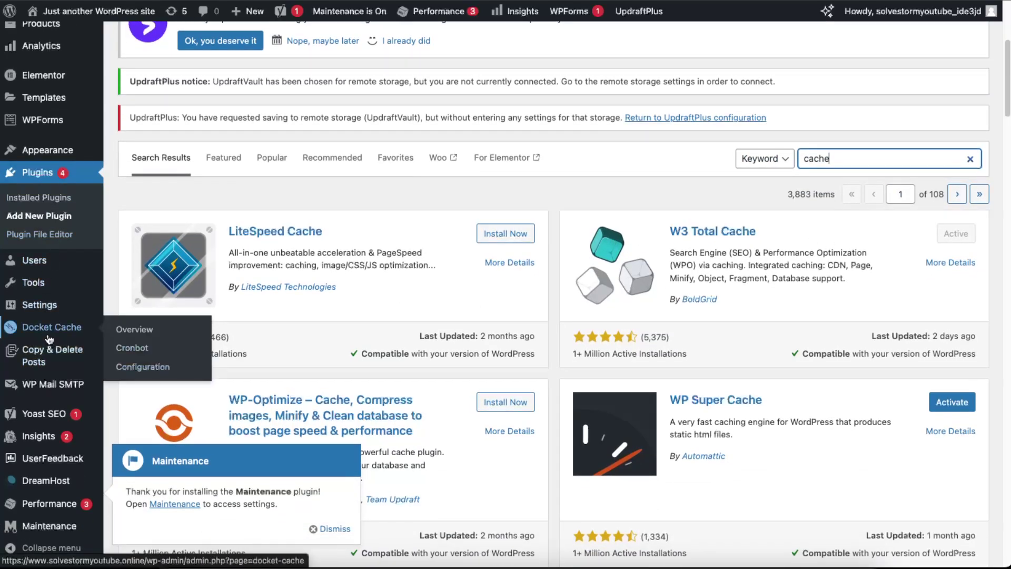
{"action": "scroll", "coordinate": [49, 337], "scroll_direction": "down", "scroll_amount": 2}
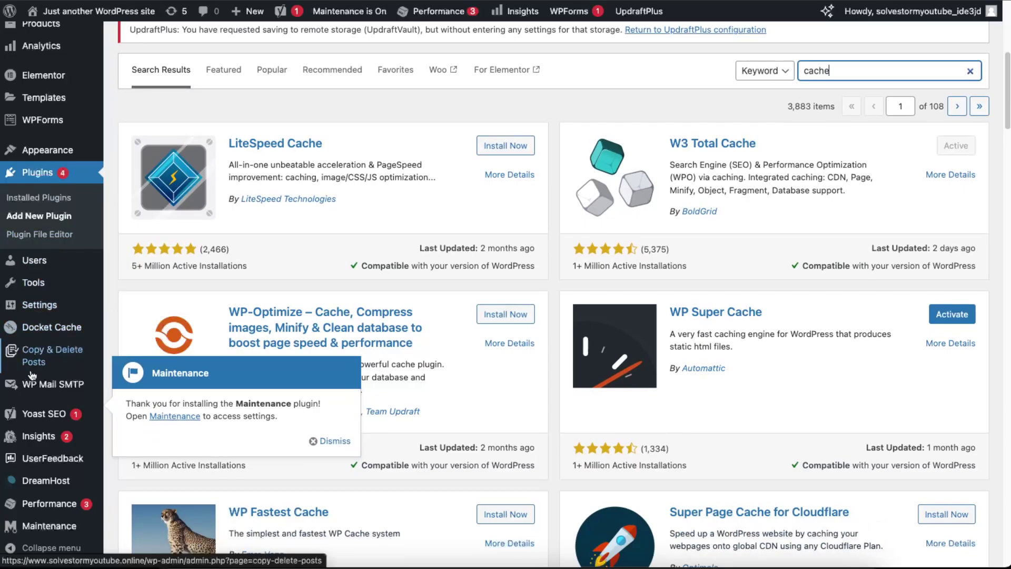
{"action": "scroll", "coordinate": [33, 367], "scroll_direction": "up", "scroll_amount": 3}
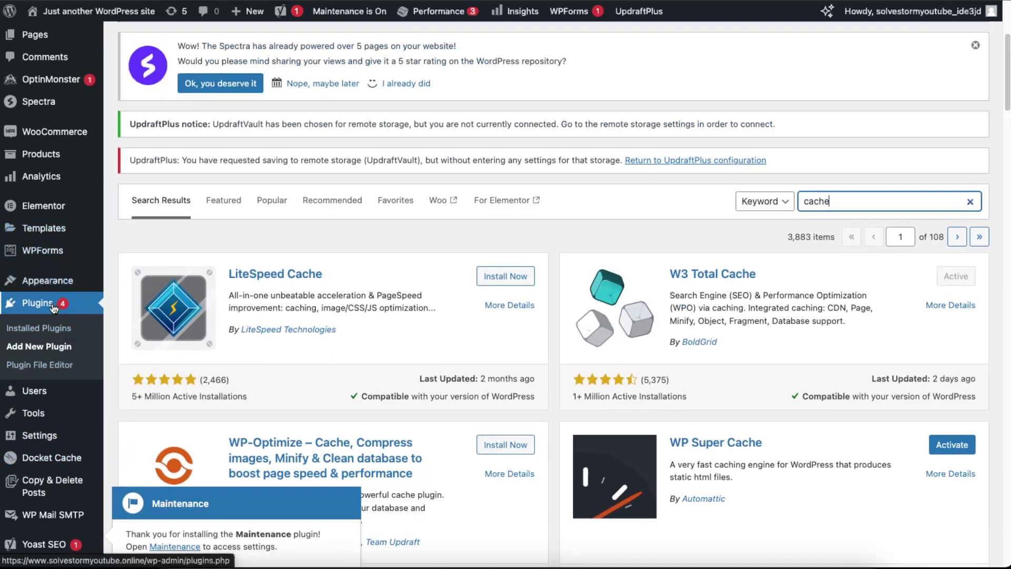
{"action": "left_click", "coordinate": [46, 329]}
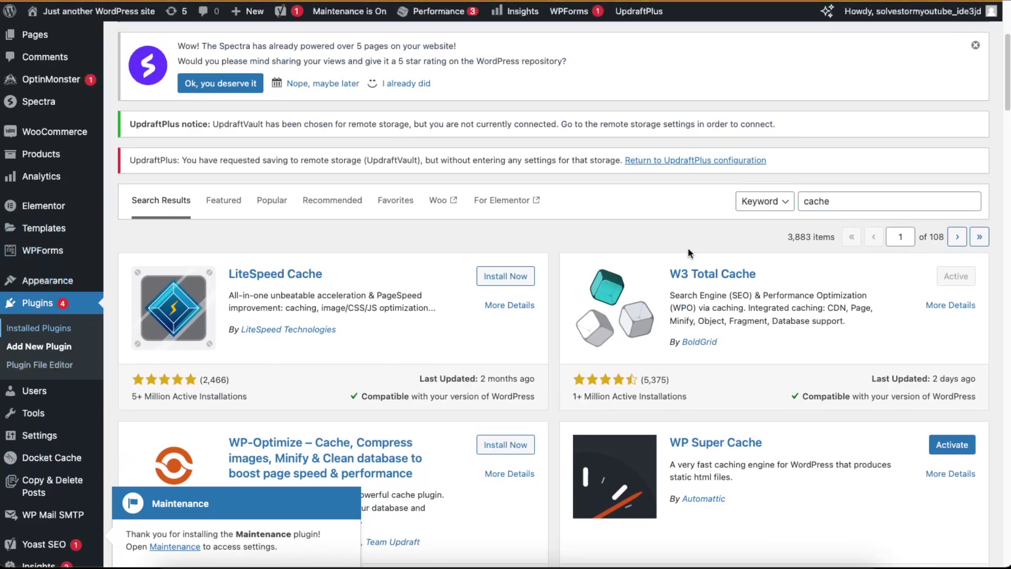
{"action": "scroll", "coordinate": [567, 362], "scroll_direction": "down", "scroll_amount": 12}
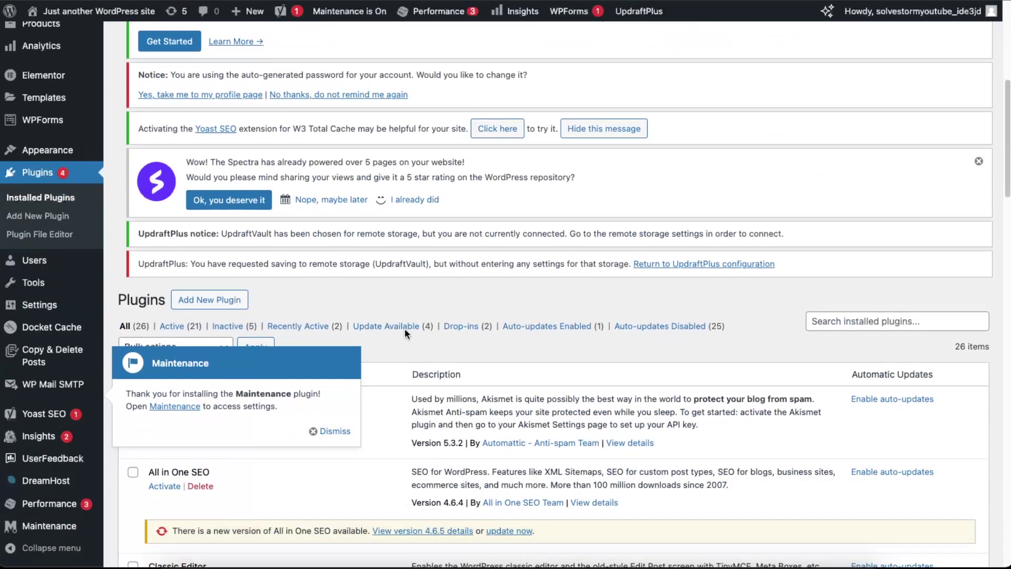
{"action": "scroll", "coordinate": [404, 329], "scroll_direction": "down", "scroll_amount": 8}
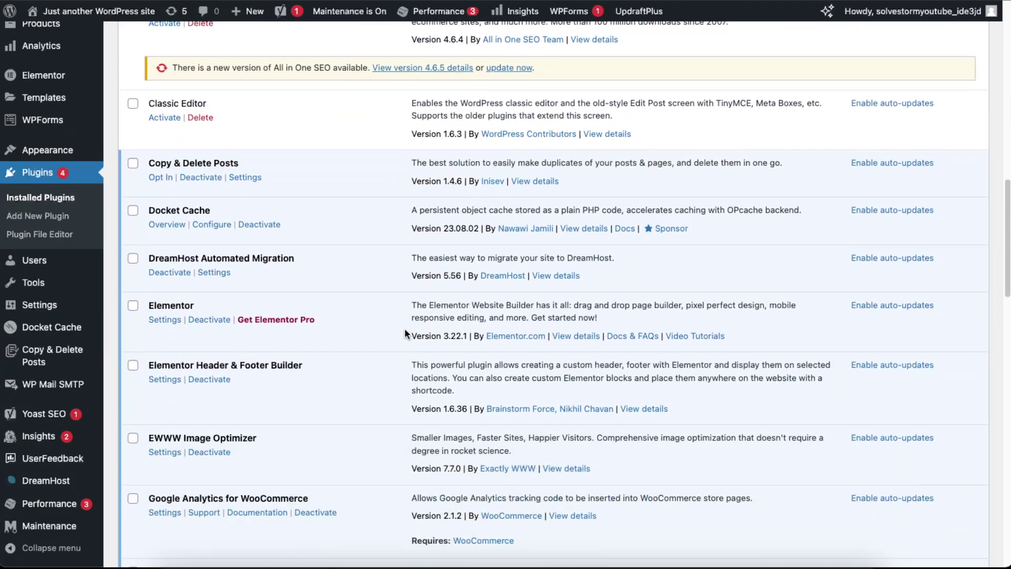
{"action": "scroll", "coordinate": [405, 329], "scroll_direction": "down", "scroll_amount": 10}
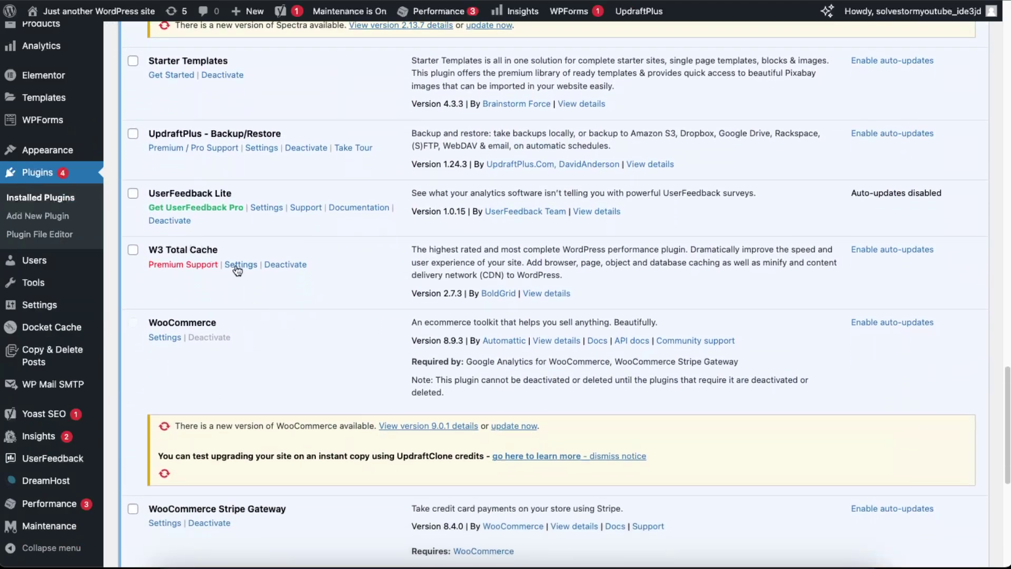
{"action": "left_click", "coordinate": [238, 267]}
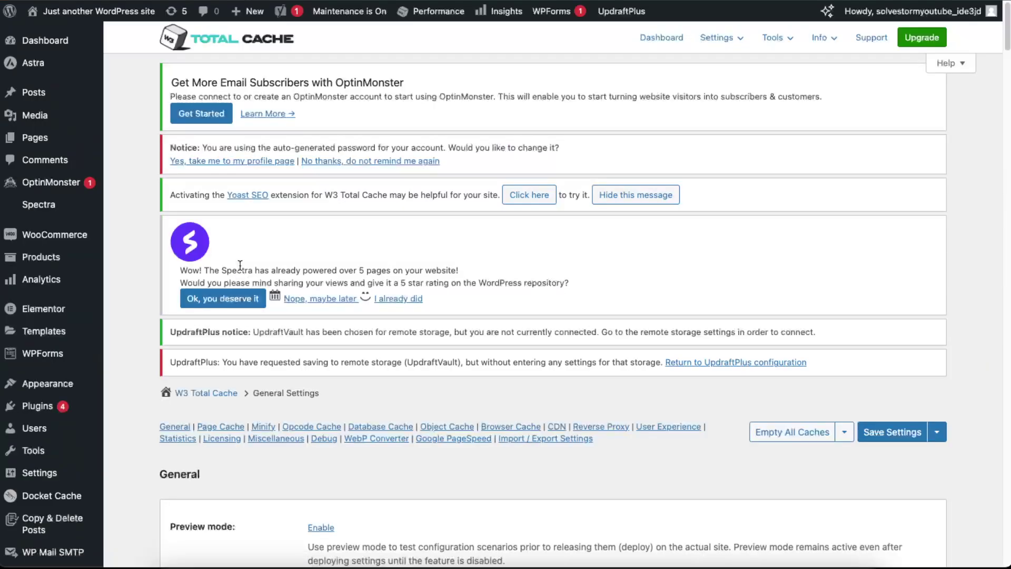
Step: Enable Page Cache in the W3 Total Cache general settings and save the settings
{"action": "scroll", "coordinate": [531, 250], "scroll_direction": "down", "scroll_amount": 7}
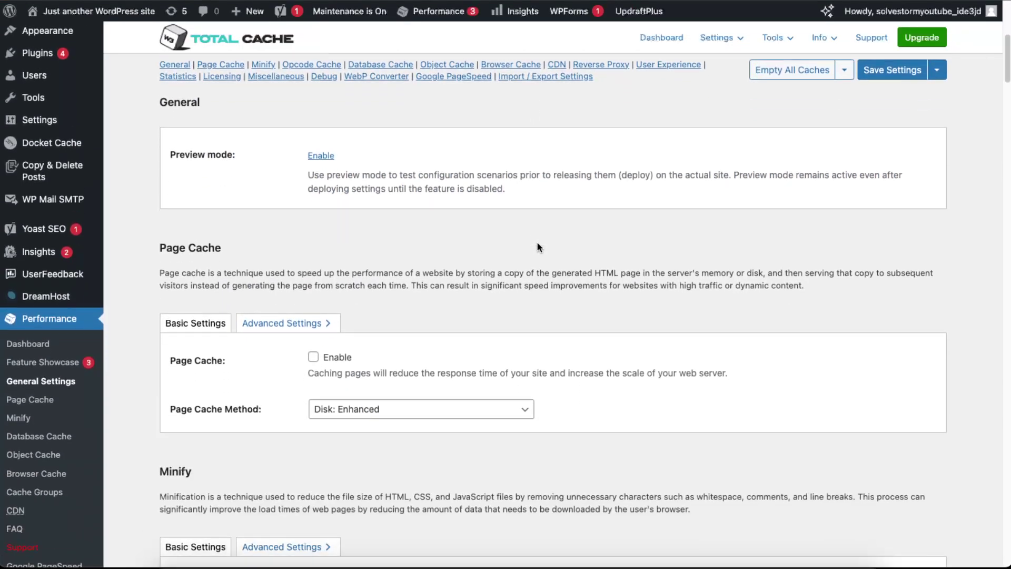
{"action": "scroll", "coordinate": [429, 261], "scroll_direction": "down", "scroll_amount": 4}
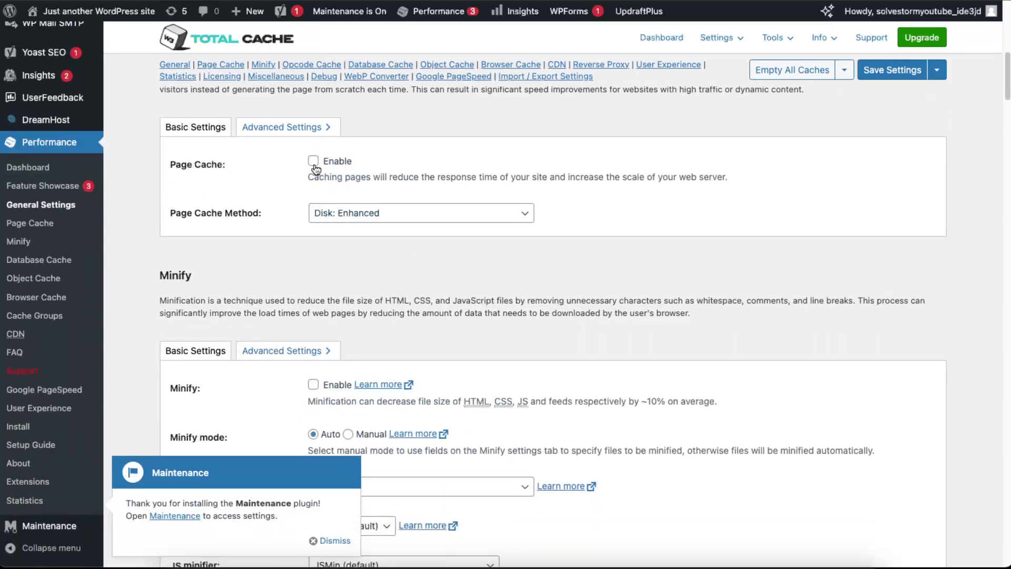
{"action": "left_click_drag", "start_coordinate": [327, 180], "coordinate": [682, 177]}
{"action": "left_click", "coordinate": [682, 177]}
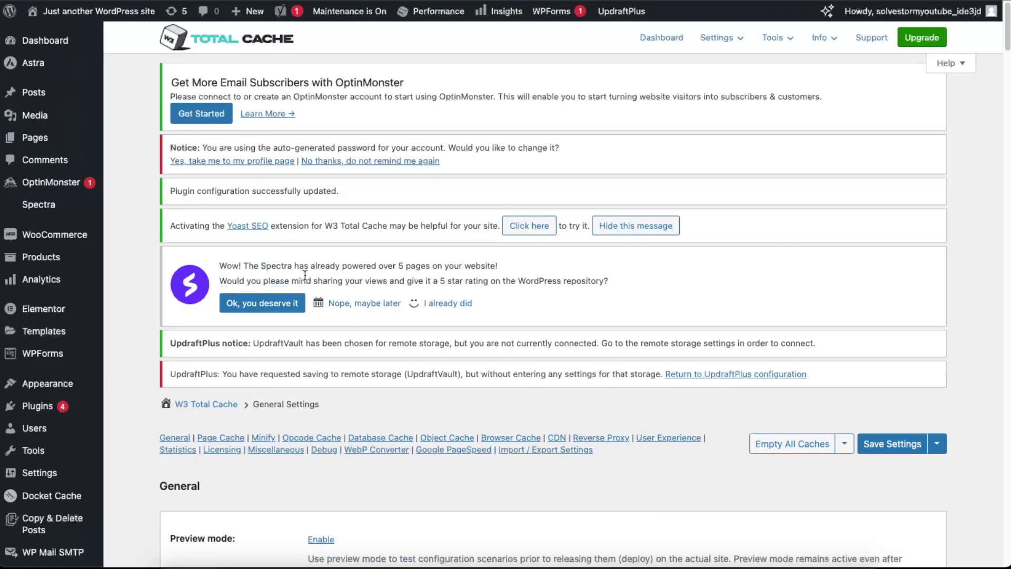
Step: Dismiss the Maintenance plugin notice covering the Minify settings
{"action": "scroll", "coordinate": [510, 279], "scroll_direction": "down", "scroll_amount": 10}
{"action": "scroll", "coordinate": [510, 282], "scroll_direction": "down", "scroll_amount": 3}
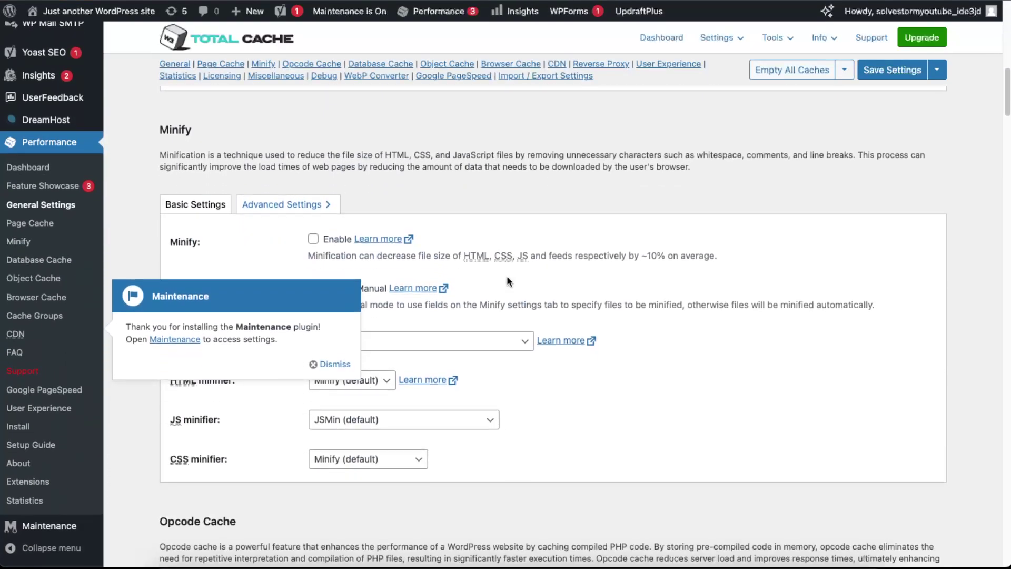
{"action": "left_click", "coordinate": [324, 368]}
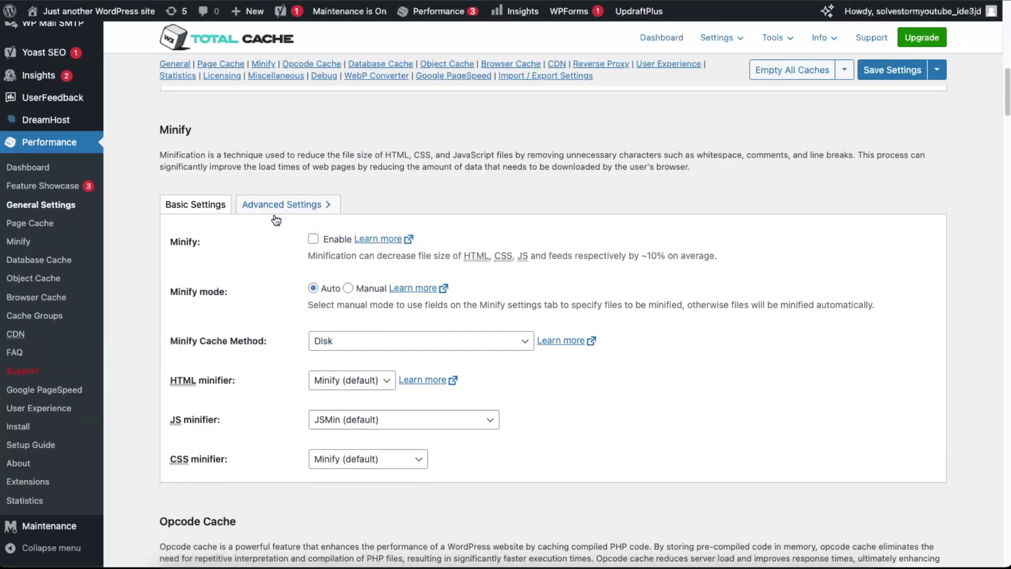
Step: Enable Minify for the site, save the settings, and review the saved general settings
{"action": "left_click_drag", "start_coordinate": [215, 156], "coordinate": [767, 157]}
{"action": "left_click", "coordinate": [720, 169]}
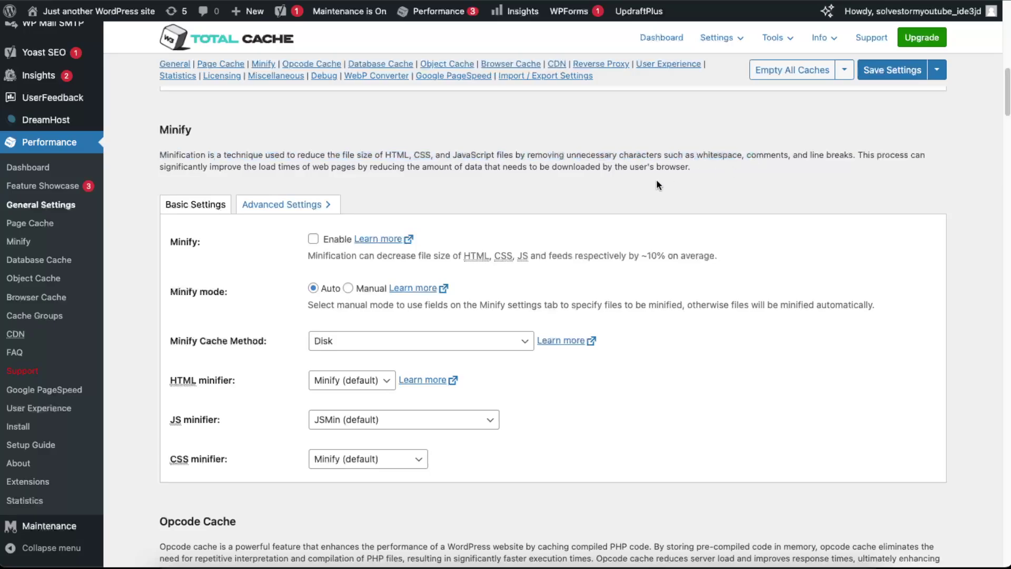
{"action": "left_click_drag", "start_coordinate": [256, 167], "coordinate": [506, 167]}
{"action": "left_click", "coordinate": [471, 166]}
{"action": "left_click_drag", "start_coordinate": [296, 167], "coordinate": [396, 167]}
{"action": "left_click", "coordinate": [396, 167]}
{"action": "left_click", "coordinate": [314, 240]}
{"action": "left_click", "coordinate": [892, 73]}
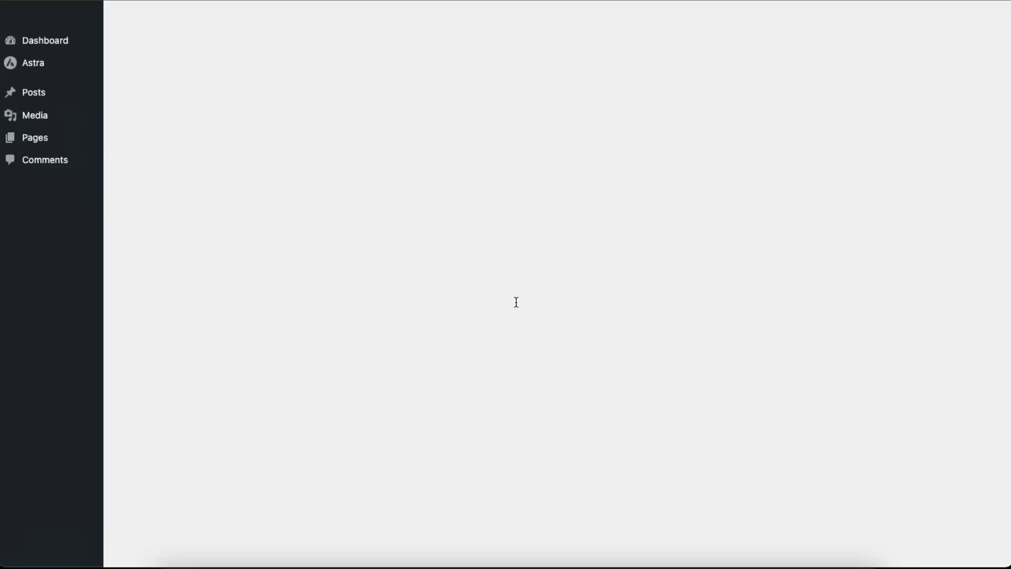
{"action": "scroll", "coordinate": [518, 250], "scroll_direction": "down", "scroll_amount": 8}
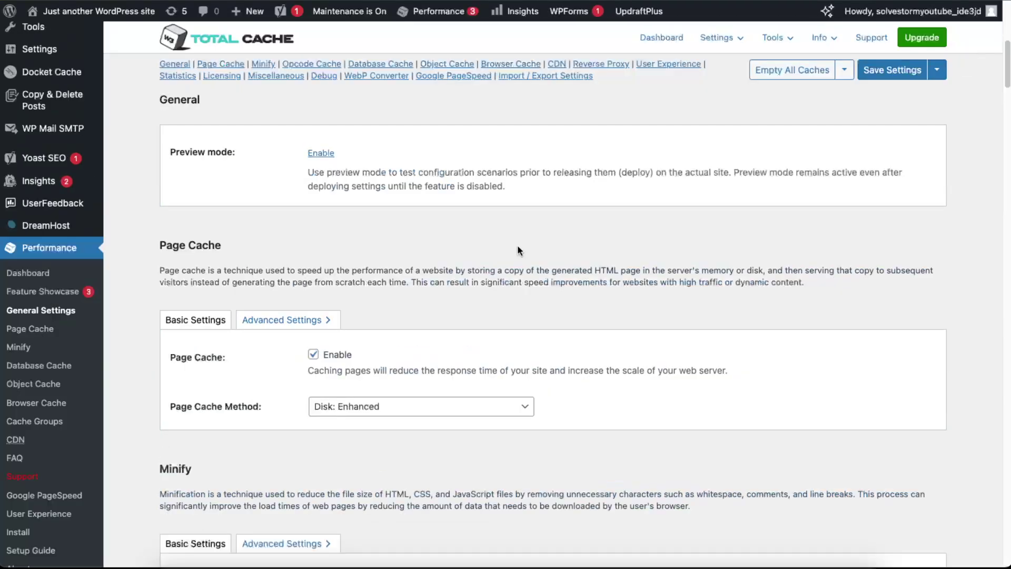
{"action": "scroll", "coordinate": [513, 323], "scroll_direction": "up", "scroll_amount": 2}
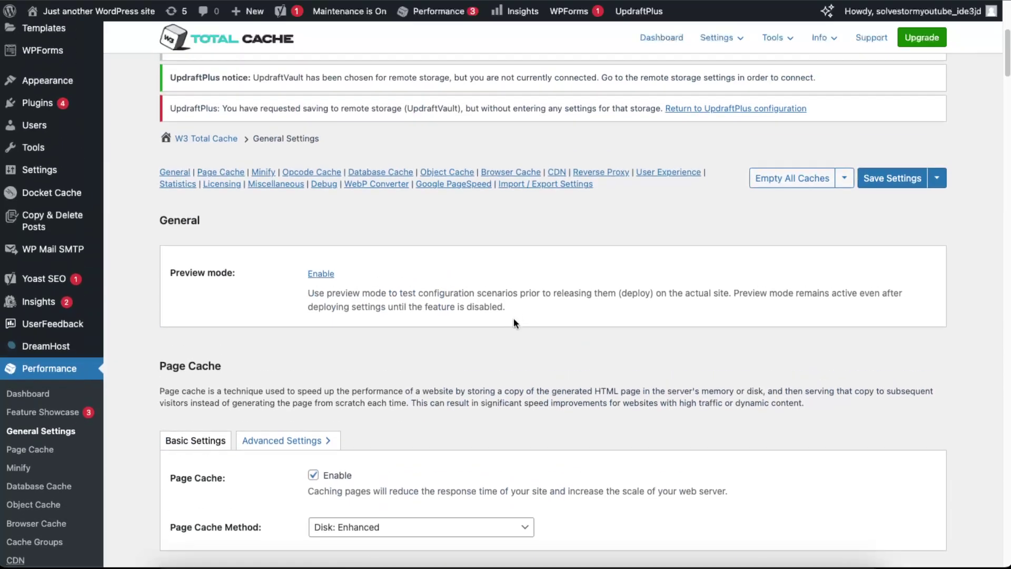